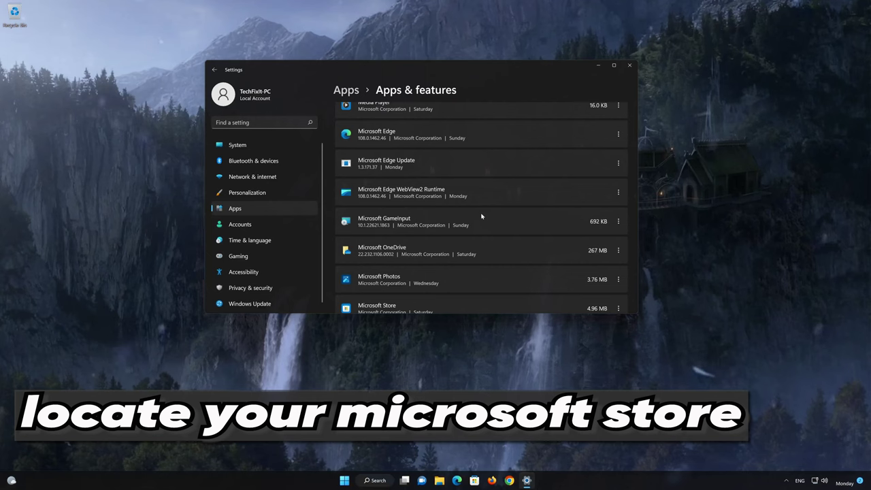
- Open the advanced options of the Microsoft Store app from the installed apps list
{"action": "scroll", "coordinate": [481, 216], "scroll_direction": "down", "scroll_amount": 2}
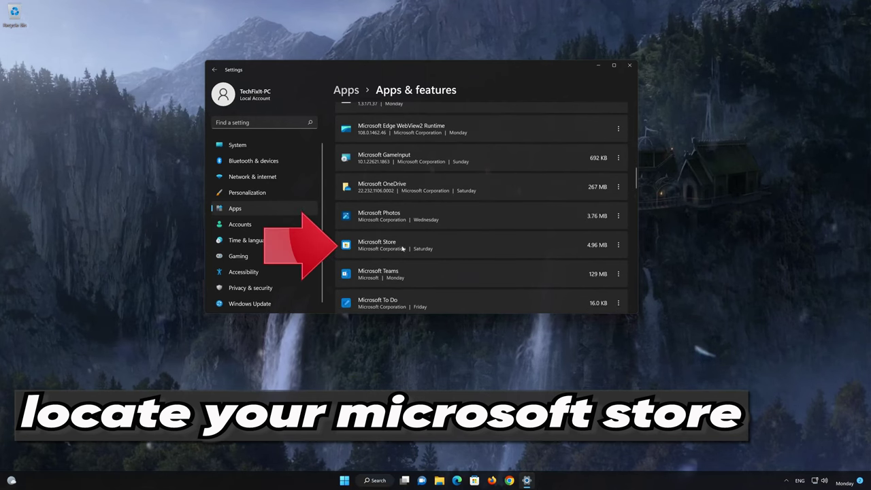
{"action": "left_click", "coordinate": [619, 246]}
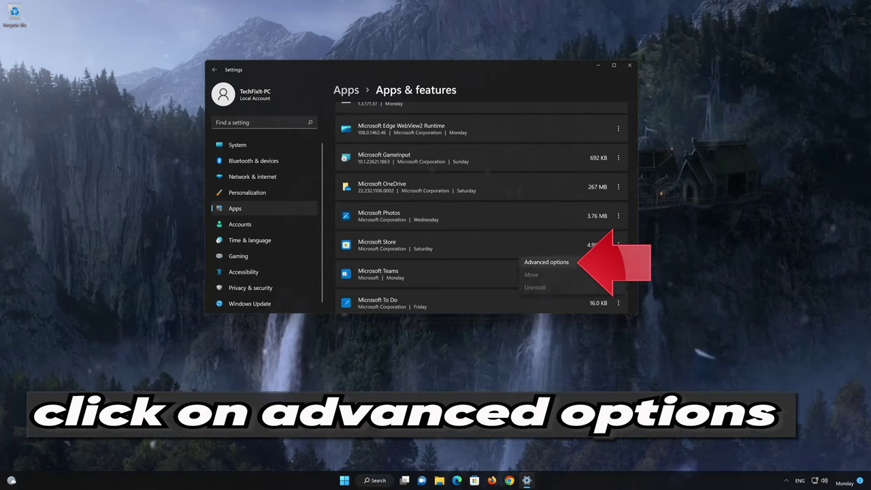
{"action": "left_click", "coordinate": [580, 262]}
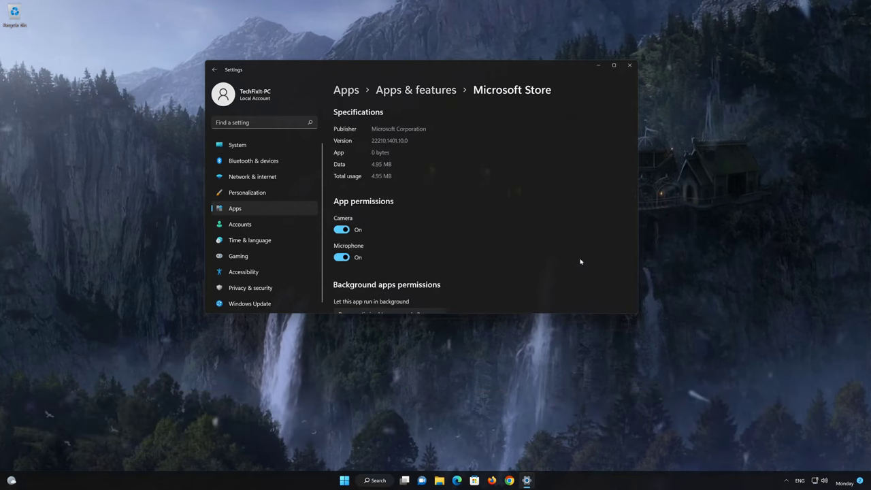
- Repair the Microsoft Store app, and reset it with its app data deleted
{"action": "scroll", "coordinate": [562, 255], "scroll_direction": "down", "scroll_amount": 10}
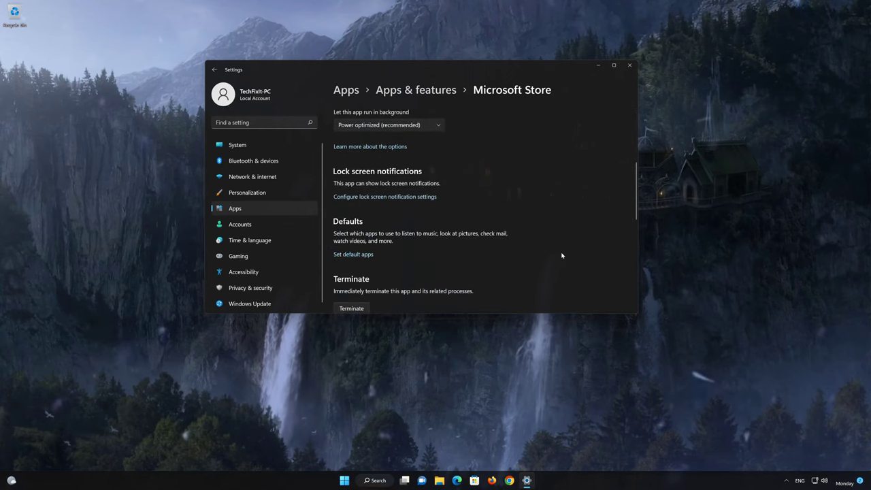
{"action": "scroll", "coordinate": [562, 256], "scroll_direction": "down", "scroll_amount": 2}
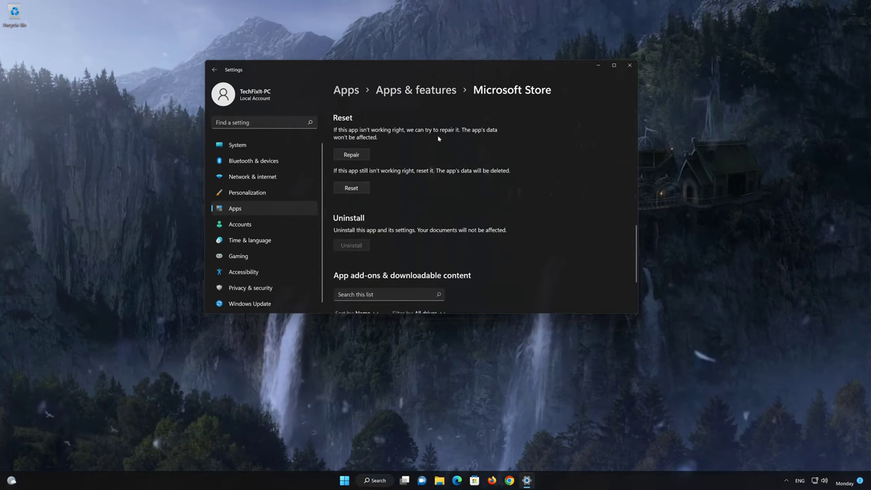
{"action": "left_click", "coordinate": [360, 156]}
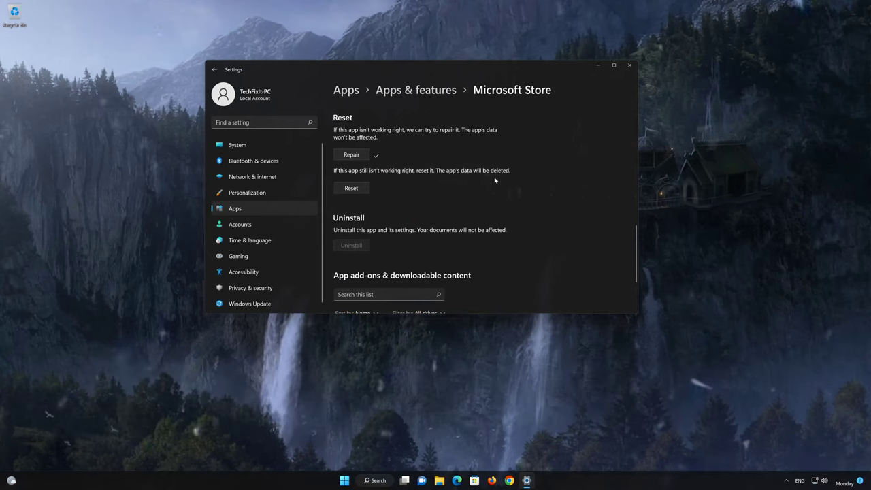
{"action": "left_click", "coordinate": [350, 189]}
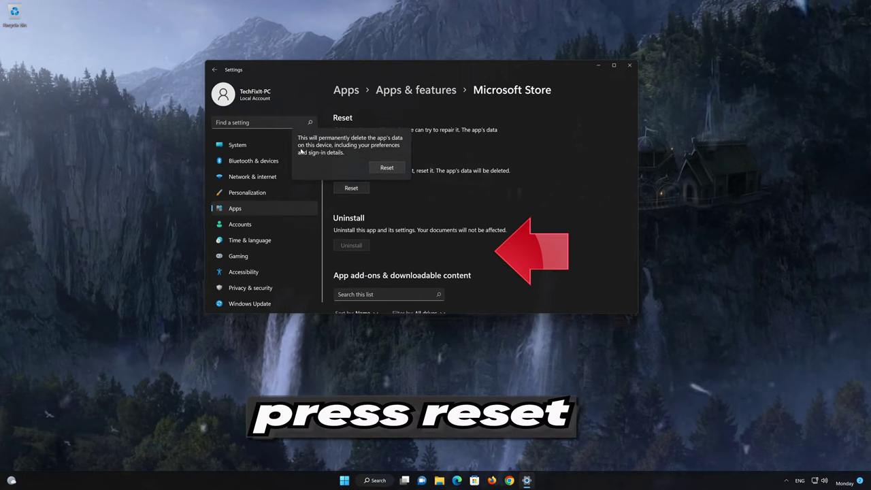
{"action": "left_click", "coordinate": [385, 170]}
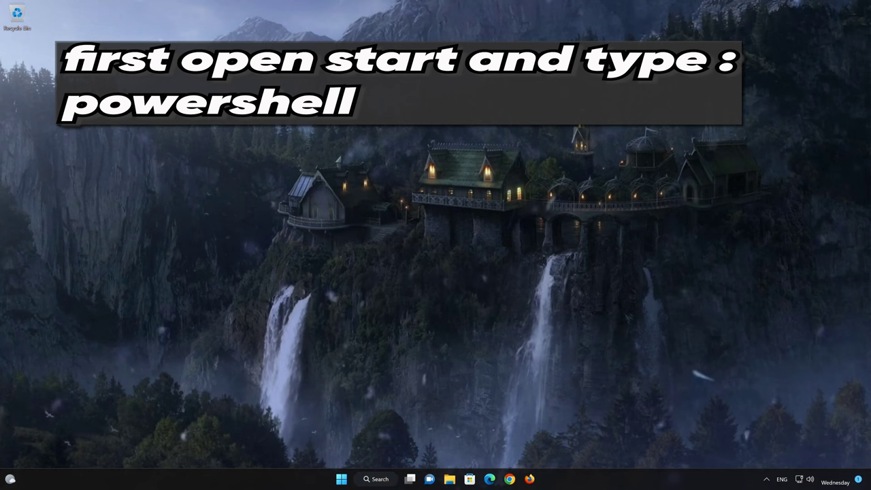
- Launch Windows PowerShell as administrator and allow it to make changes to the device
{"action": "left_click", "coordinate": [342, 479]}
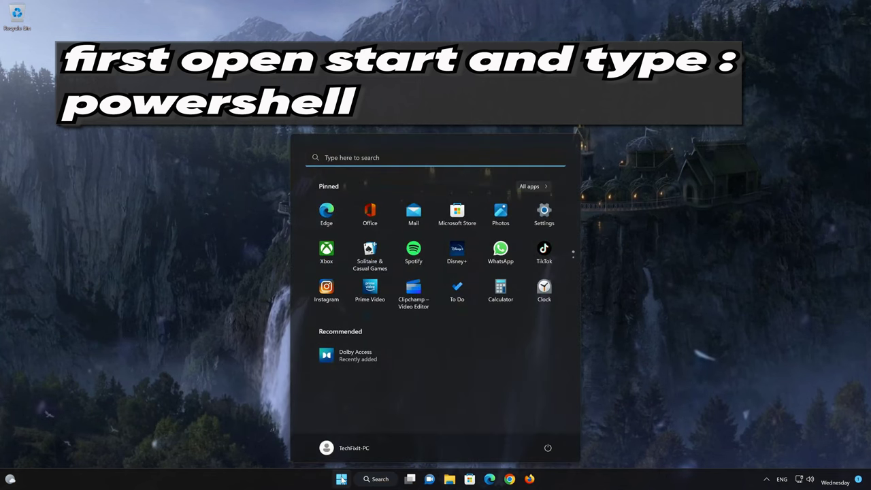
{"action": "type", "text": "poweershell"}
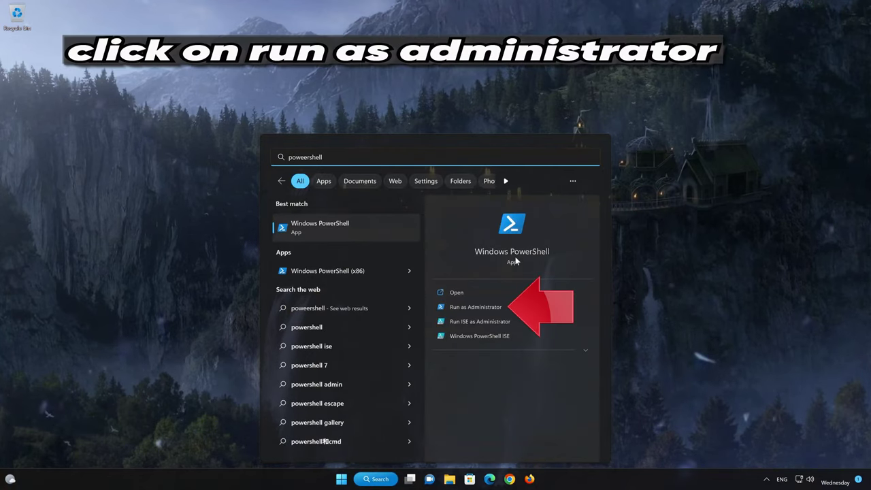
{"action": "left_click", "coordinate": [489, 307]}
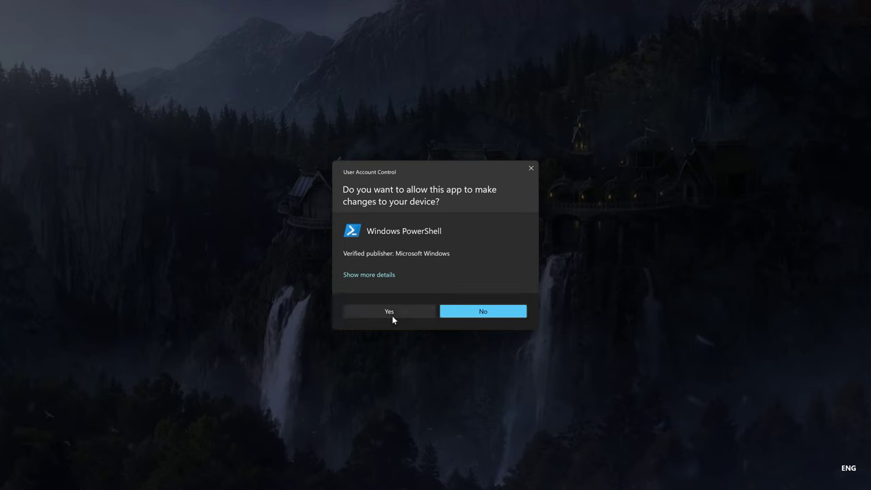
{"action": "left_click", "coordinate": [392, 316]}
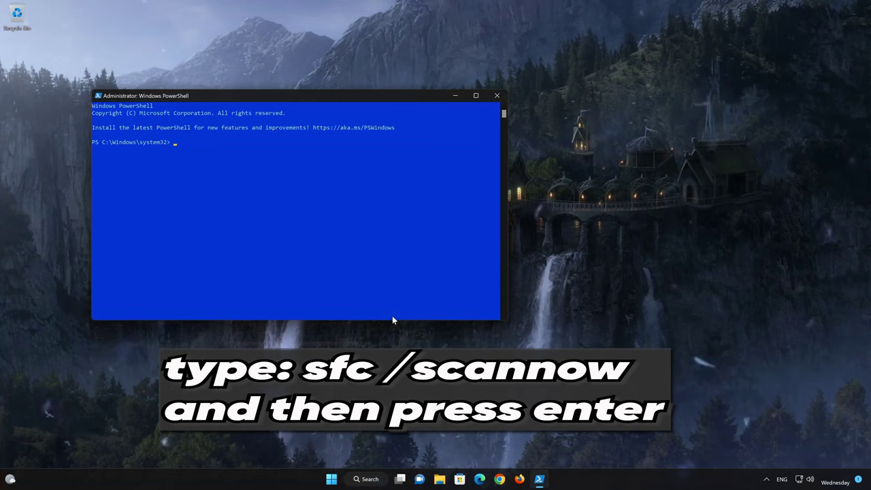
- Run the system file scan with sfc /scannow, and end the PowerShell session with exit once it completes
{"action": "type", "text": "sfc"}
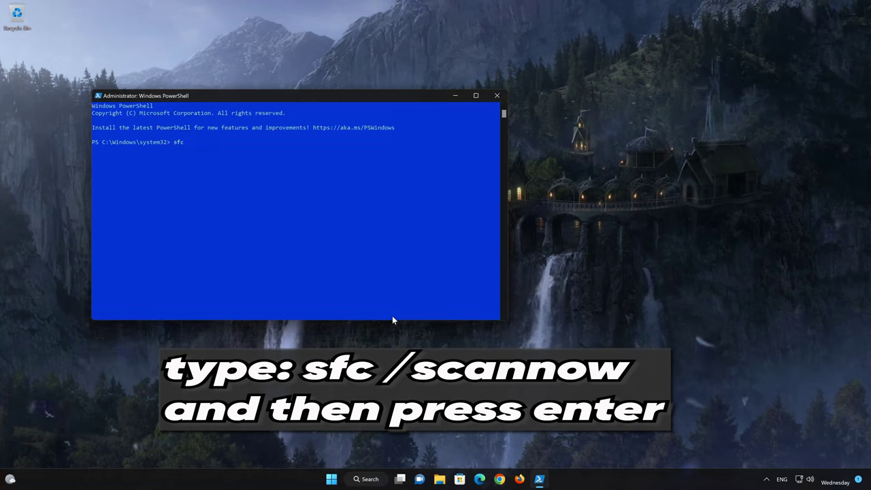
{"action": "type", "text": " /scannow"}
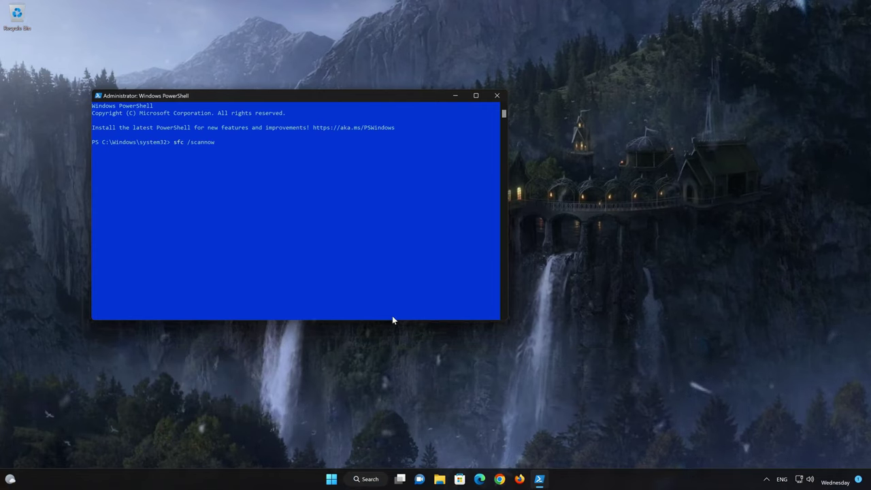
{"action": "key", "text": "Return"}
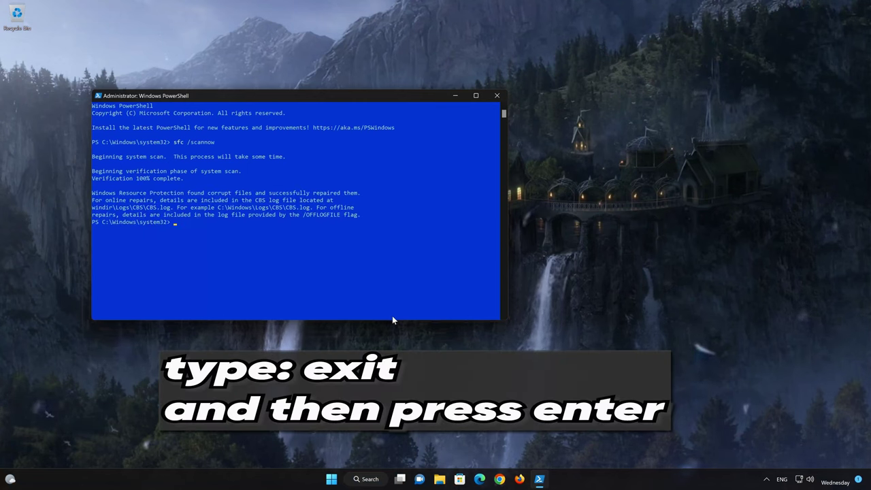
{"action": "type", "text": "exit"}
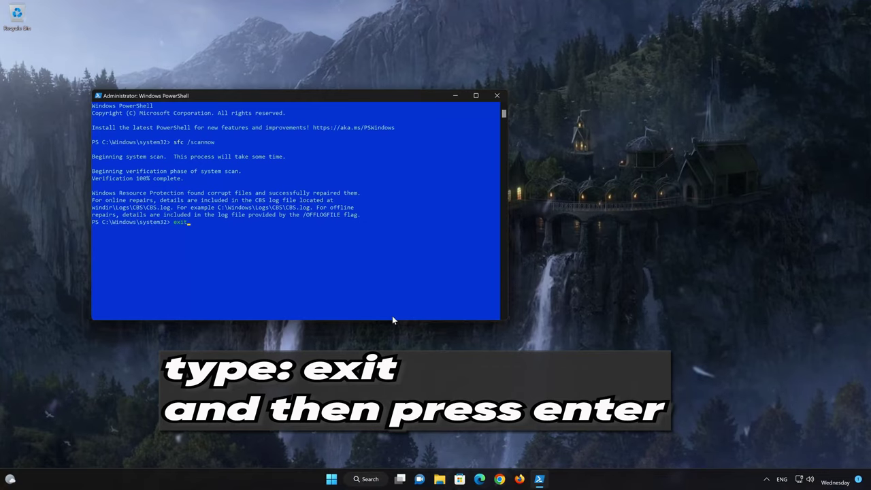
{"action": "key", "text": "Return"}
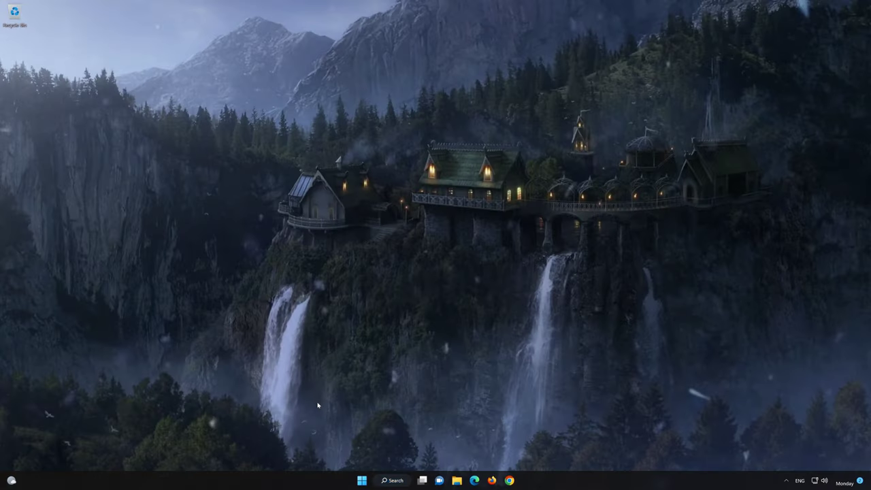
- Find and run the wsreset command to clear the Microsoft Store cache
{"action": "left_click", "coordinate": [364, 481]}
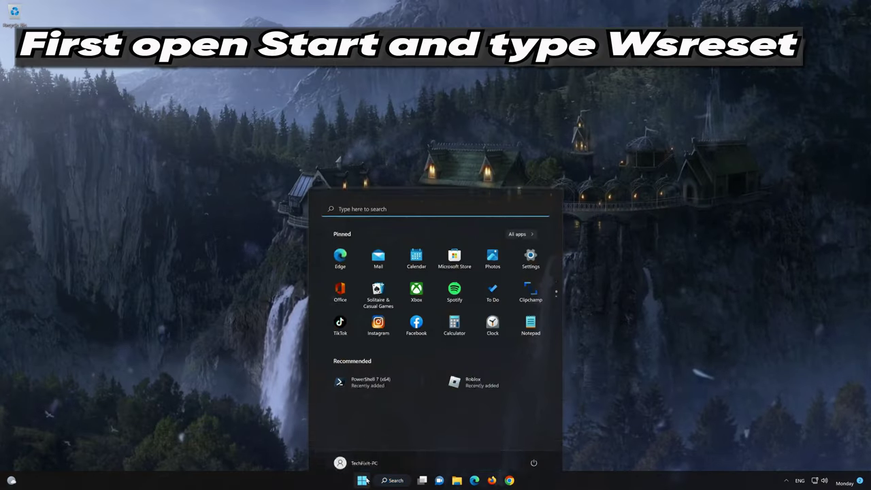
{"action": "left_click", "coordinate": [364, 480]}
{"action": "left_click", "coordinate": [364, 480]}
{"action": "type", "text": "wsreset"}
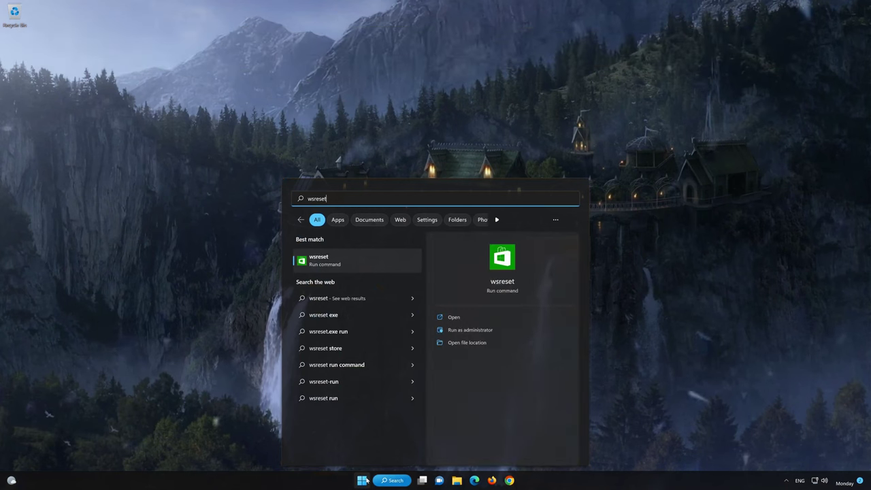
{"action": "left_click", "coordinate": [368, 264]}
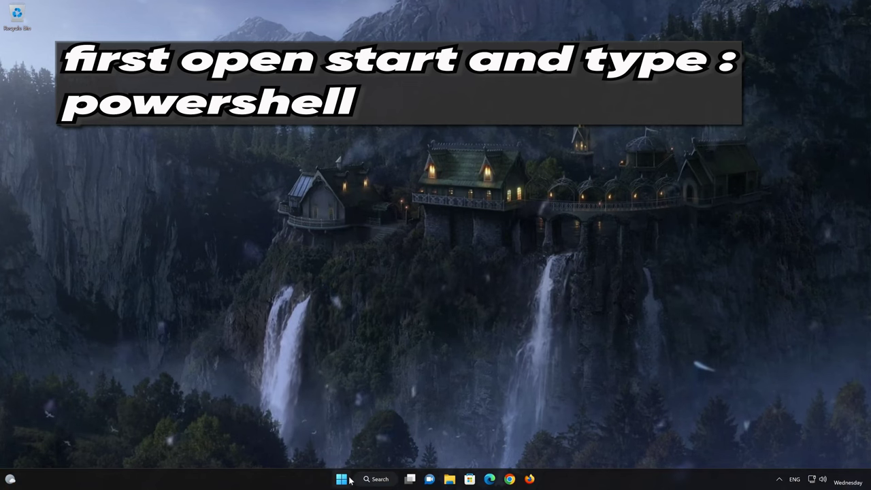
- Start an elevated Windows PowerShell session, approve the permission request, and move its window nearer the middle of the desktop
{"action": "left_click", "coordinate": [349, 480]}
{"action": "type", "text": "powersh"}
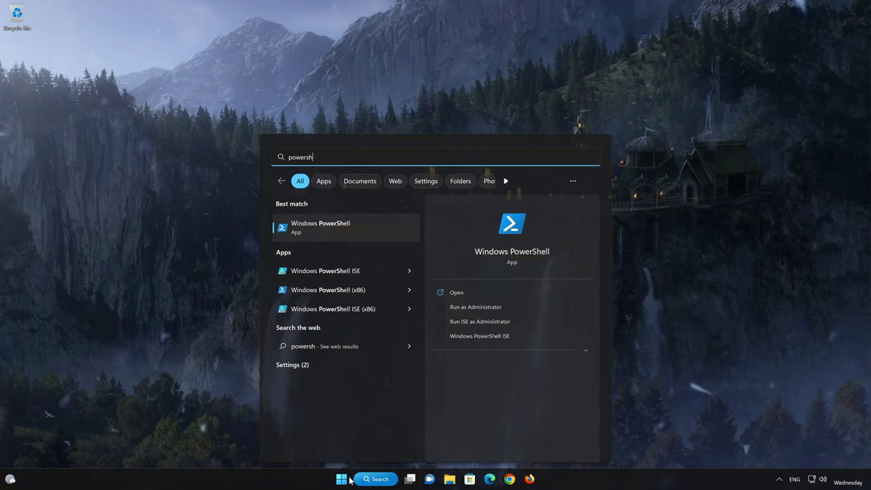
{"action": "type", "text": "ll"}
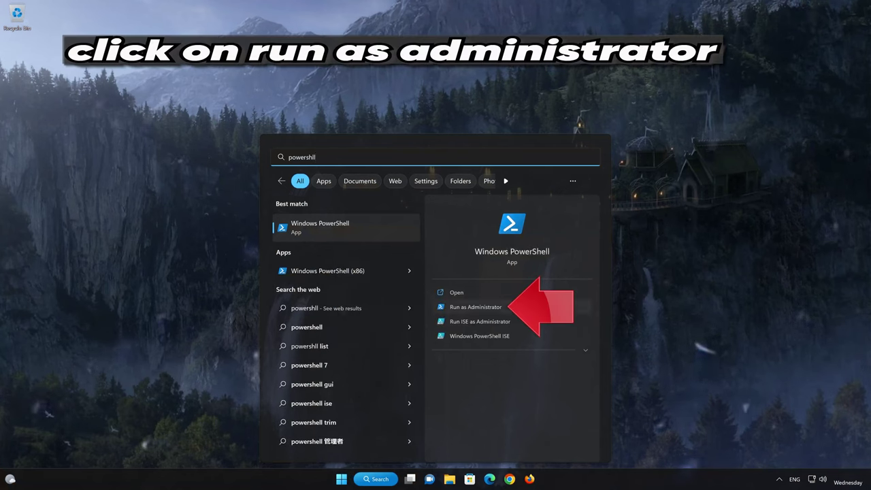
{"action": "left_click", "coordinate": [488, 307]}
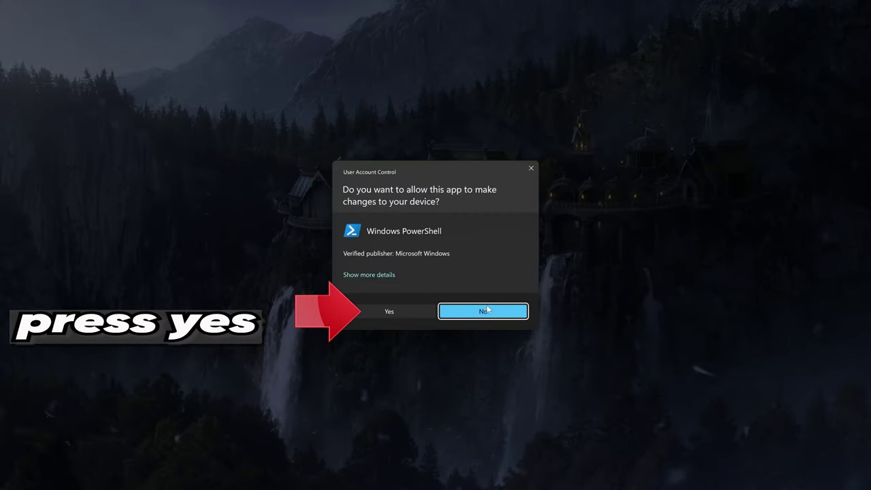
{"action": "left_click", "coordinate": [397, 313]}
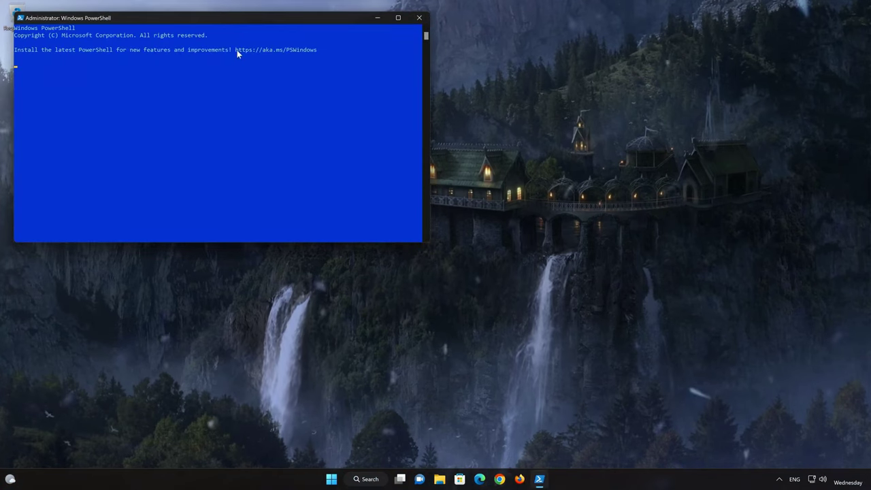
{"action": "left_click_drag", "start_coordinate": [238, 19], "coordinate": [469, 115]}
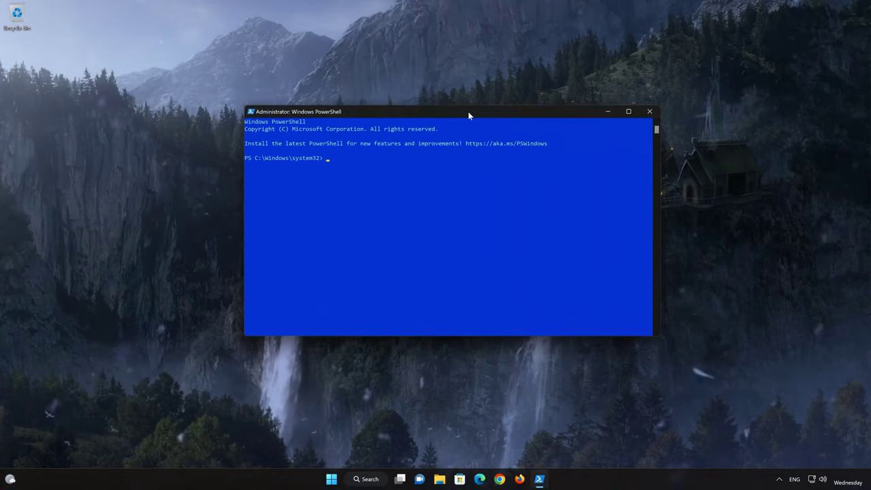
- Repair the Windows image by running Dism /Online /Cleanup-Image /RestoreHealth
{"action": "type", "text": "Dism /Online "}
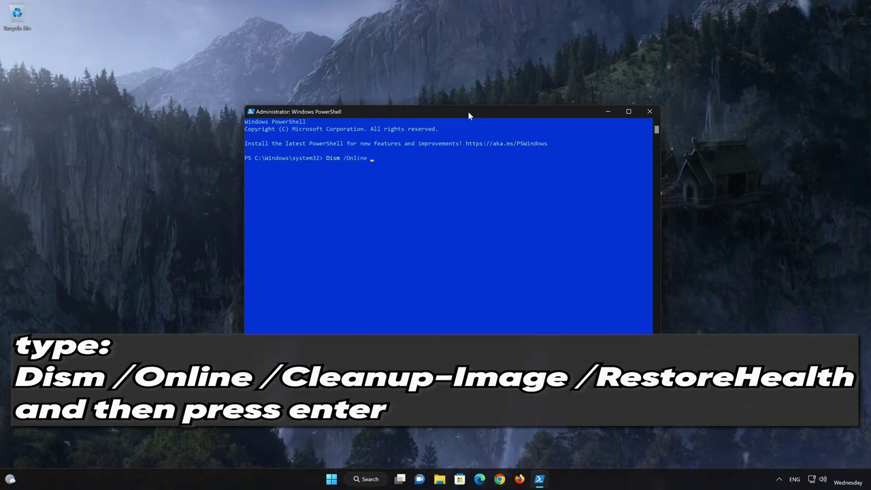
{"action": "type", "text": "/"}
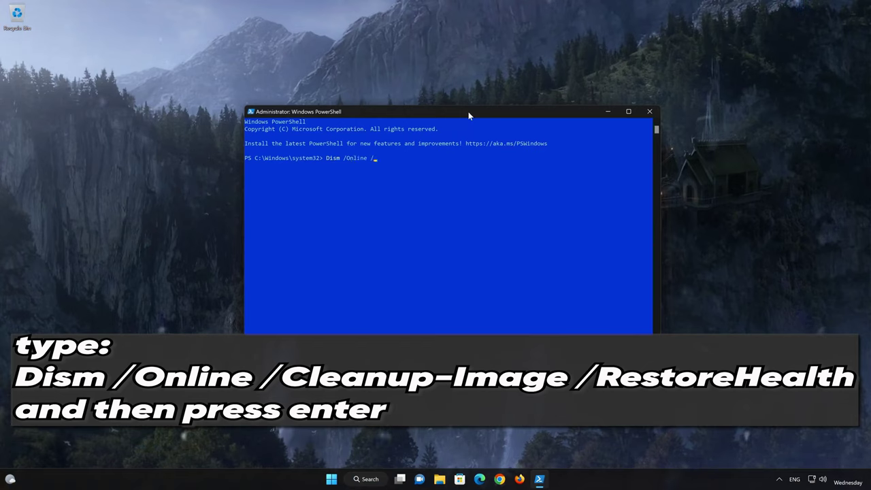
{"action": "type", "text": "Cleanup"}
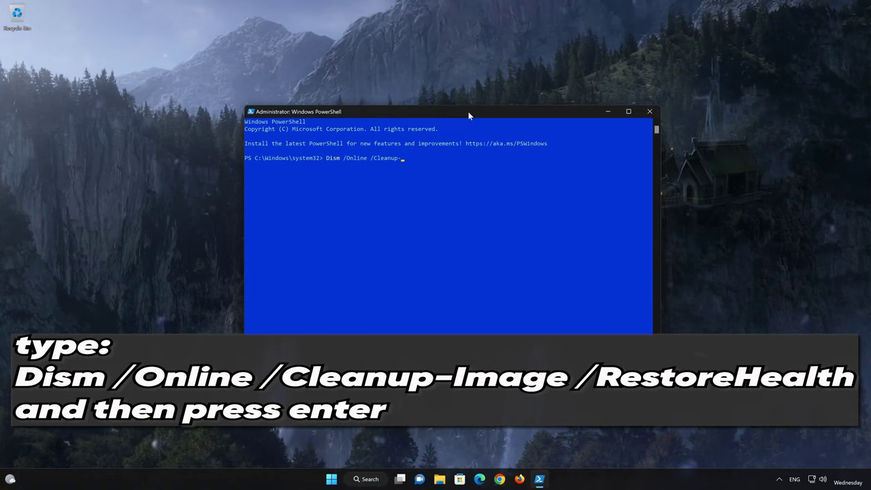
{"action": "type", "text": "-Image"}
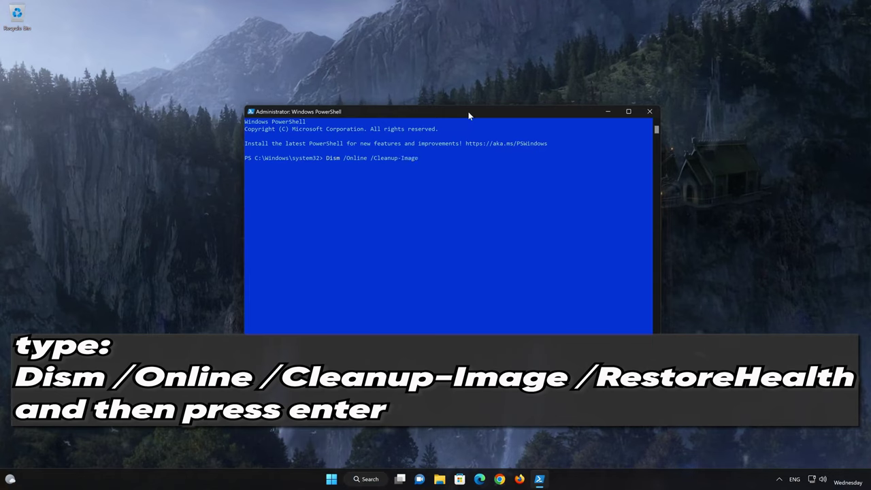
{"action": "type", "text": " /"}
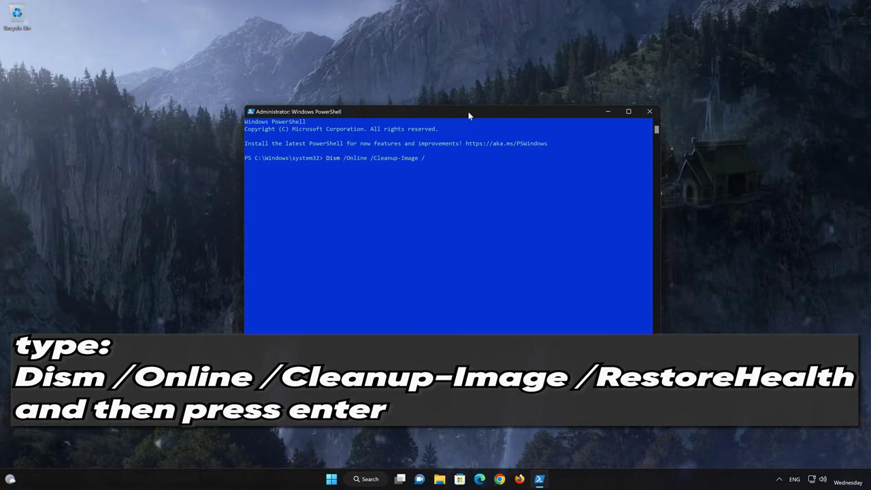
{"action": "type", "text": "RestoreHealt"}
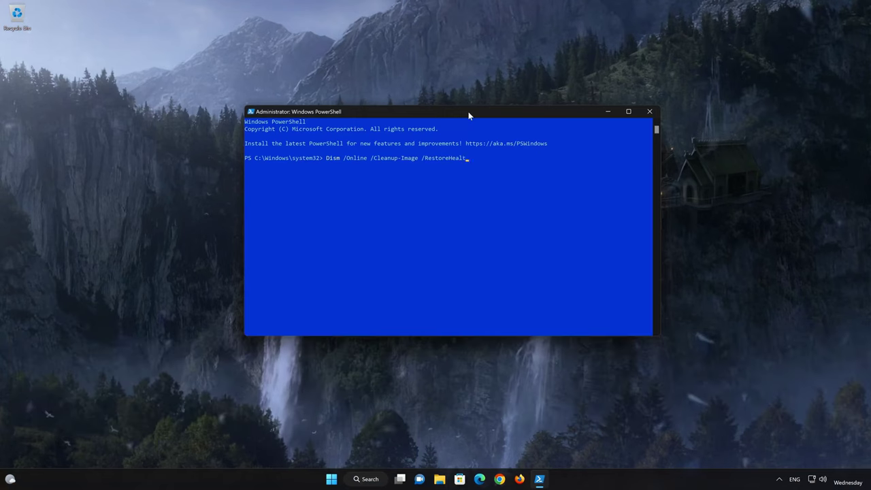
{"action": "type", "text": "h"}
{"action": "key", "text": "Return"}
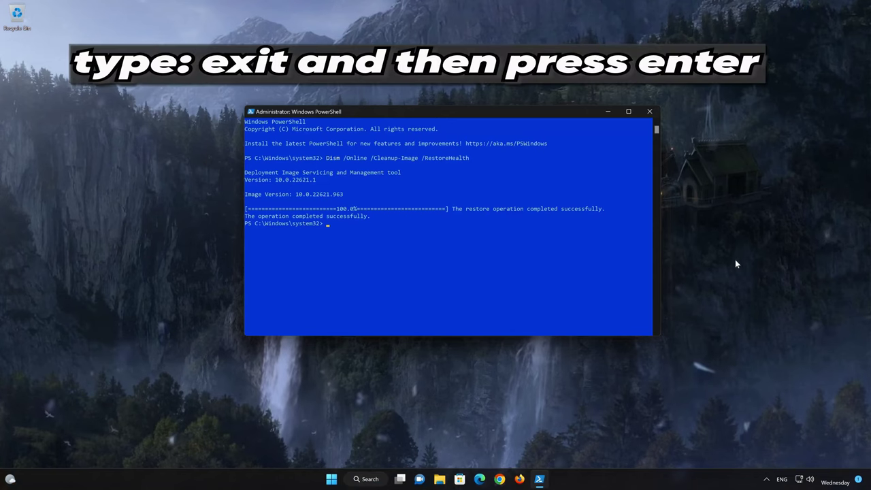
- Close the PowerShell session with the exit command once the image repair completes
{"action": "type", "text": "ex"}
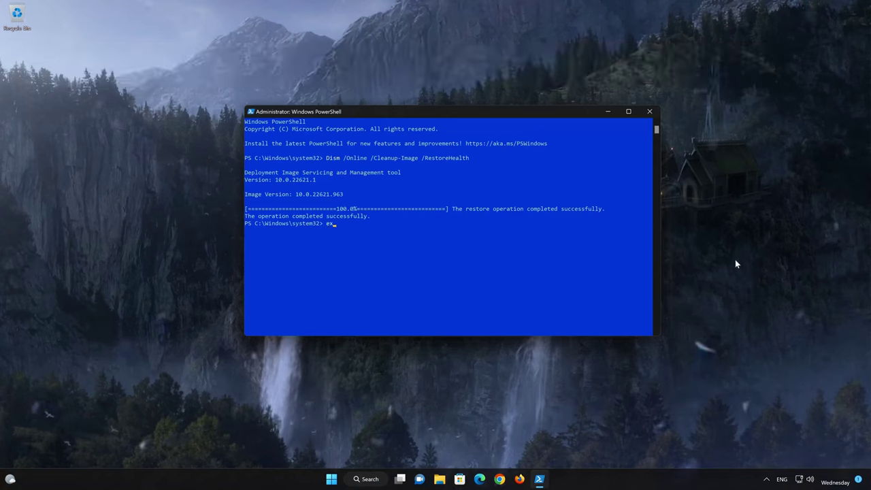
{"action": "type", "text": "it"}
{"action": "key", "text": "Return"}
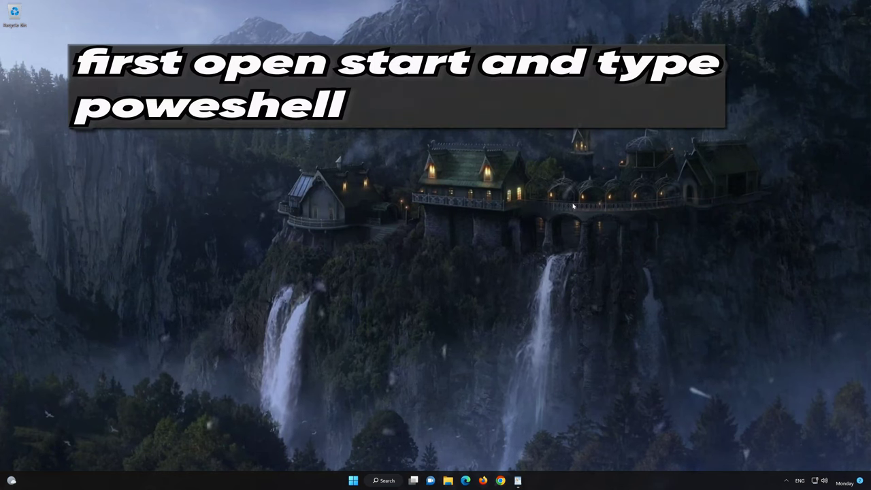
- Start PowerShell 7 (x64) as administrator, approve the permission request, and move its window nearer the middle of the desktop
{"action": "left_click", "coordinate": [353, 480]}
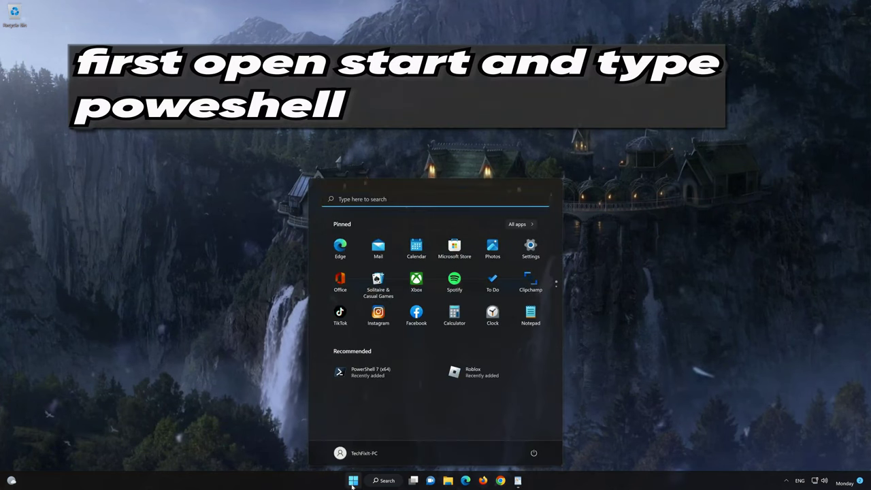
{"action": "type", "text": "p"}
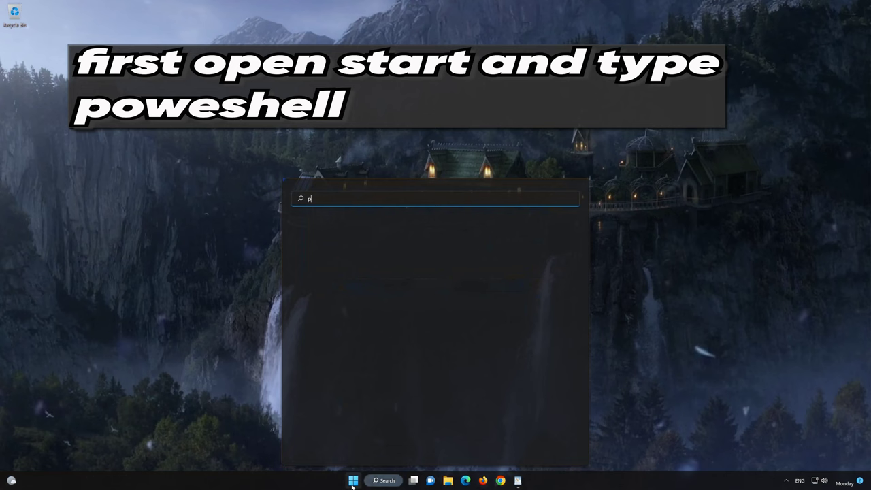
{"action": "type", "text": "owershell 7 (x64"}
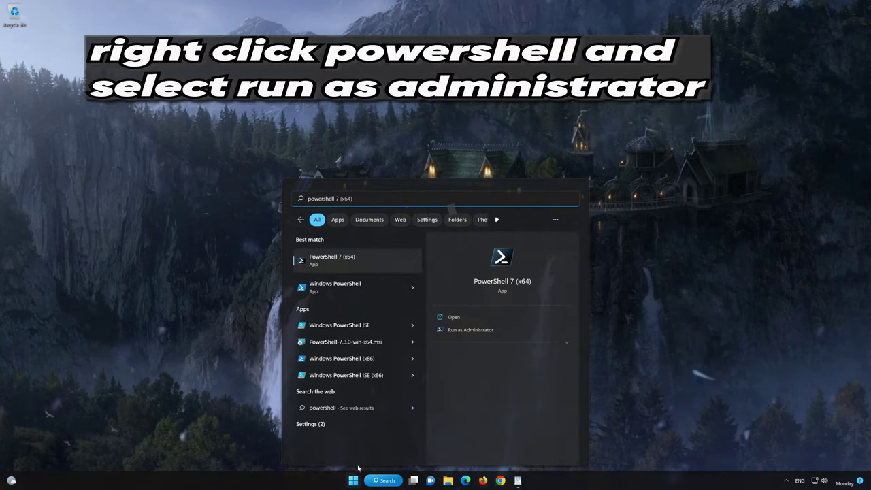
{"action": "right_click", "coordinate": [371, 265]}
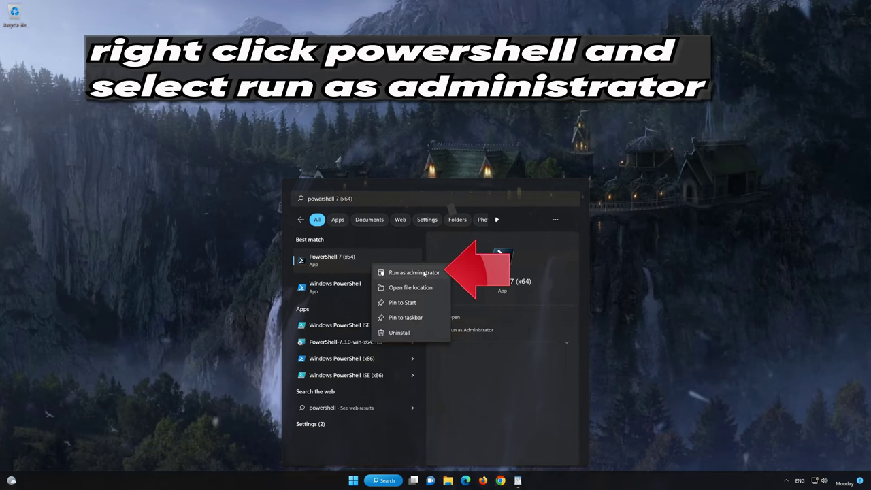
{"action": "left_click", "coordinate": [414, 273]}
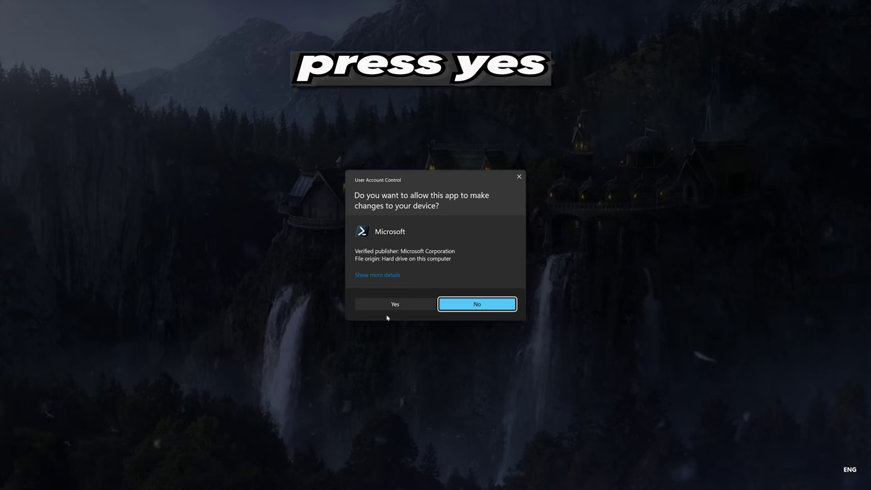
{"action": "left_click", "coordinate": [394, 304]}
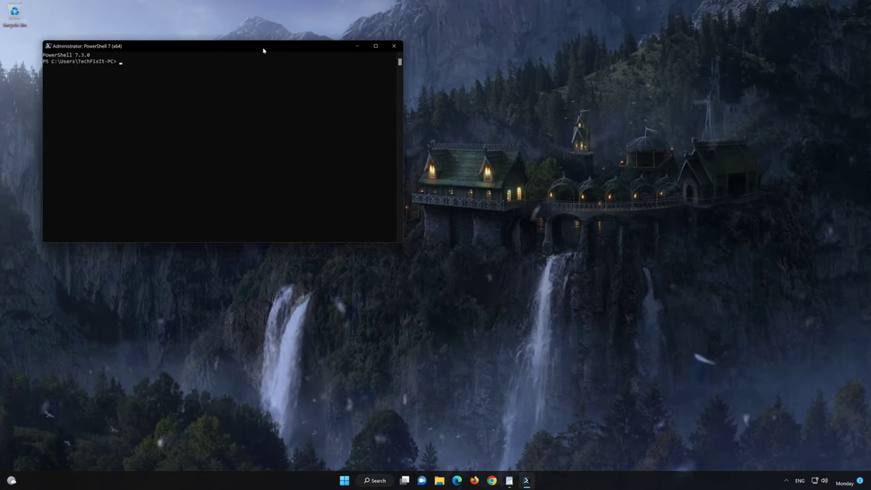
{"action": "left_click_drag", "start_coordinate": [264, 49], "coordinate": [507, 98]}
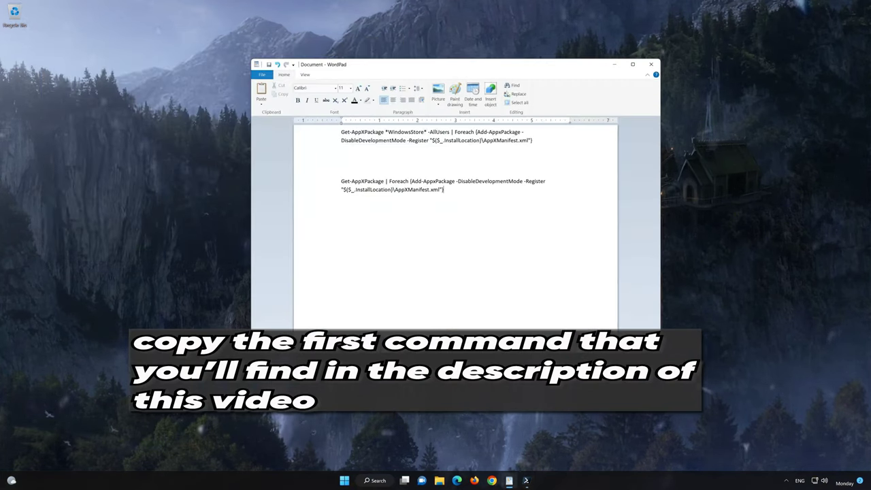
- Copy the first command, the WindowsStore Get-AppXPackage one, from the WordPad document and minimize WordPad
{"action": "left_click_drag", "start_coordinate": [532, 140], "coordinate": [351, 132]}
{"action": "right_click", "coordinate": [357, 134]}
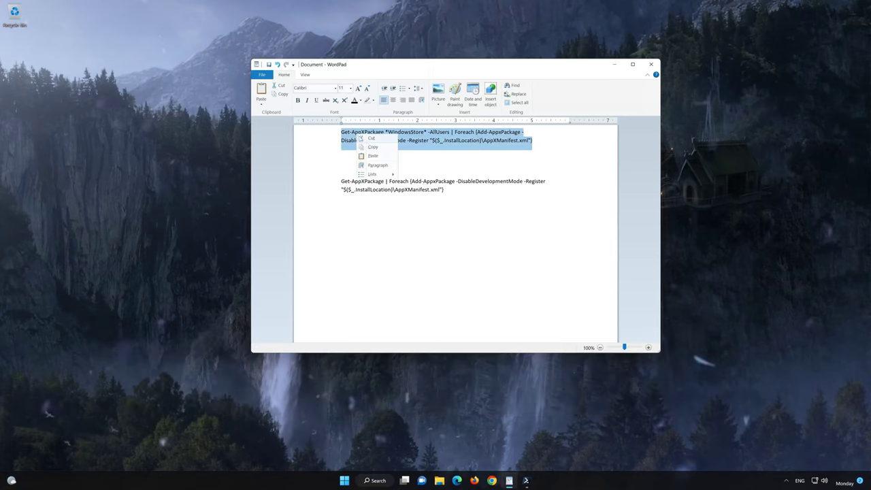
{"action": "left_click", "coordinate": [373, 148]}
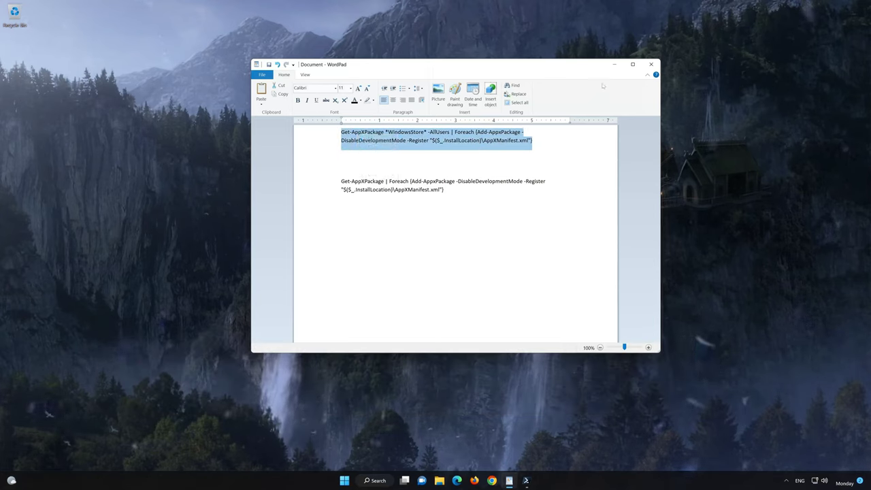
{"action": "left_click", "coordinate": [615, 65]}
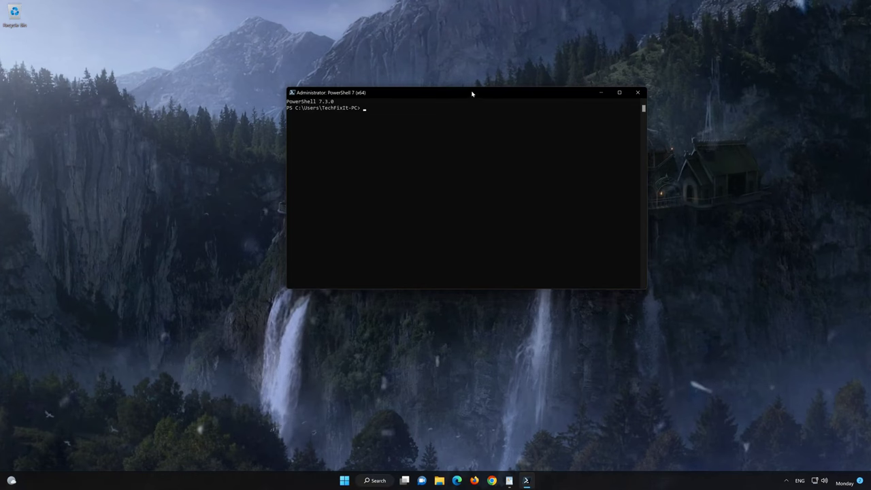
- Paste the copied WindowsStore command into the PowerShell 7 session and run it to re-register the Store for all users
{"action": "right_click", "coordinate": [473, 90]}
{"action": "mouse_move", "coordinate": [496, 150]}
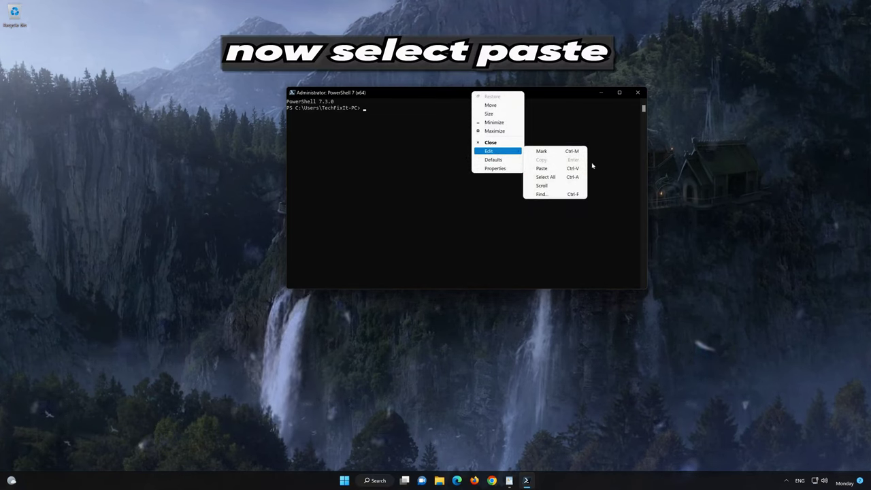
{"action": "left_click", "coordinate": [566, 167]}
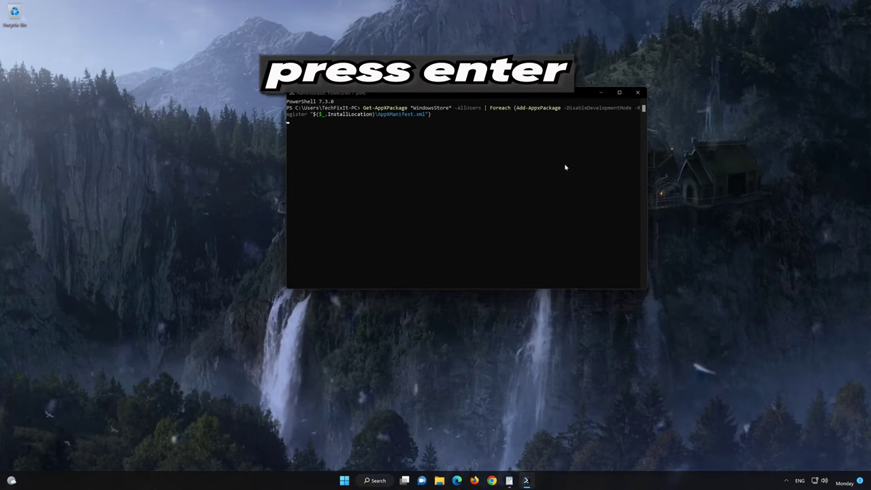
{"action": "key", "text": "Return"}
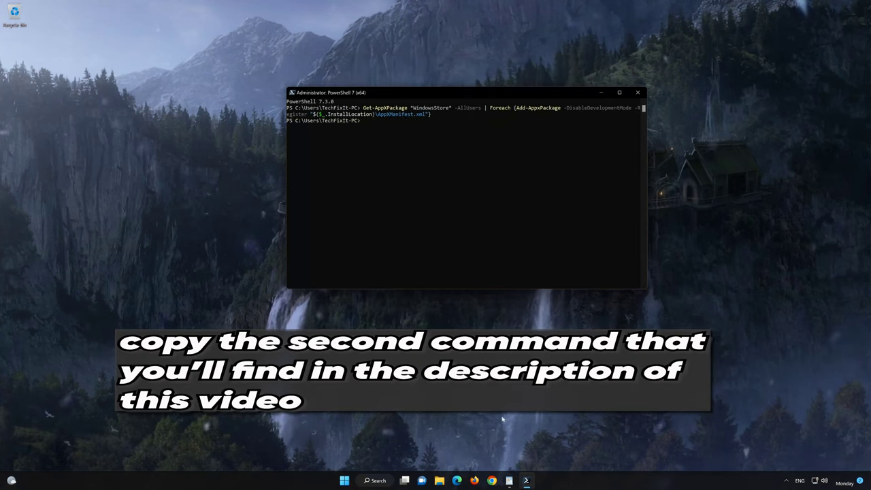
- Switch to WordPad and copy the second command, the Get-AppXPackage one that covers every app package
{"action": "key", "text": "alt+Tab"}
{"action": "left_click_drag", "start_coordinate": [352, 181], "coordinate": [444, 190]}
{"action": "right_click", "coordinate": [357, 184]}
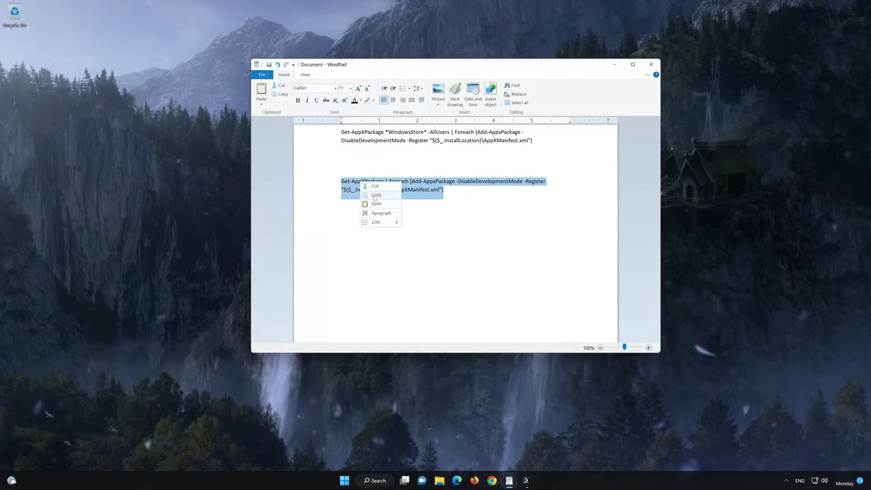
{"action": "left_click", "coordinate": [371, 198]}
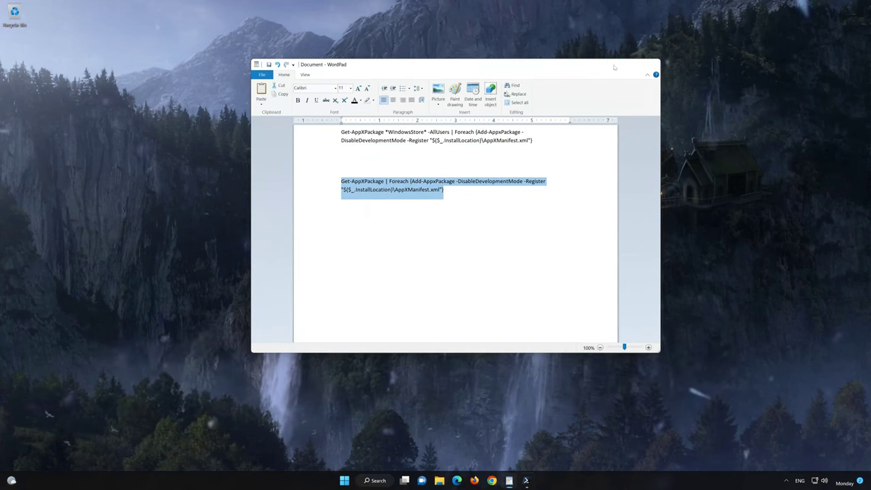
- Switch back to PowerShell 7 and run the copied command to re-register all app packages
{"action": "key", "text": "alt+Tab"}
{"action": "right_click", "coordinate": [398, 92]}
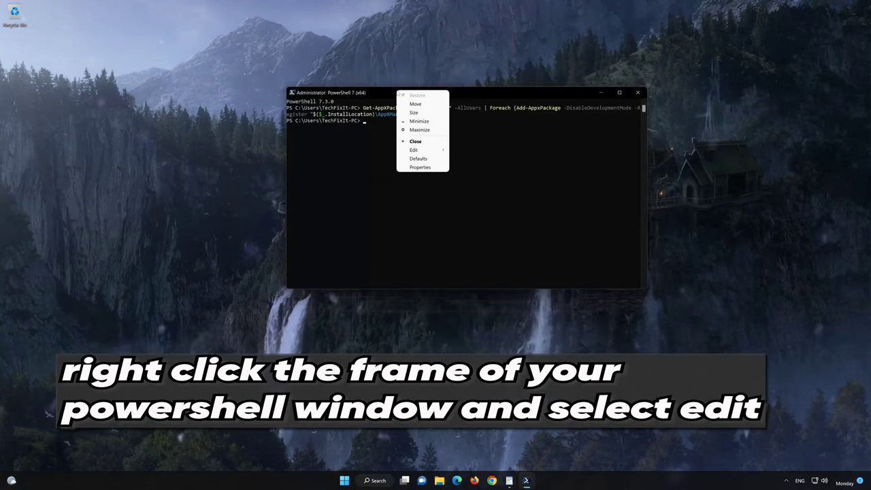
{"action": "mouse_move", "coordinate": [418, 149]}
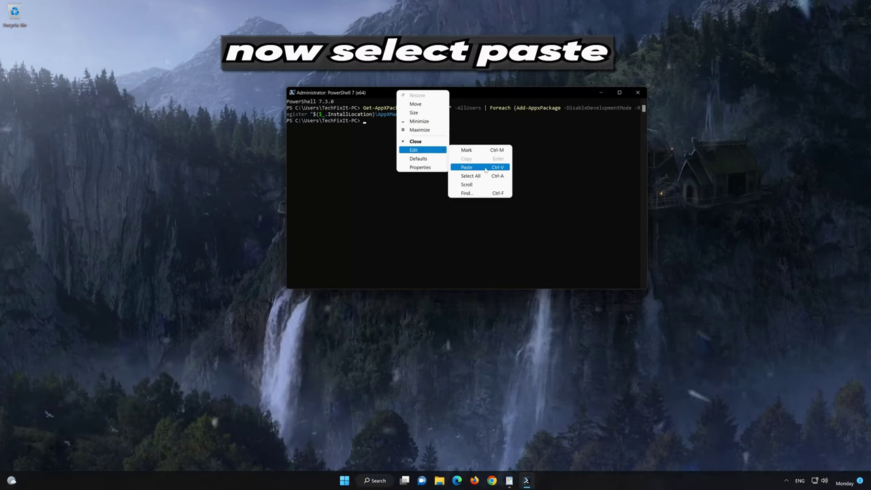
{"action": "left_click", "coordinate": [486, 168]}
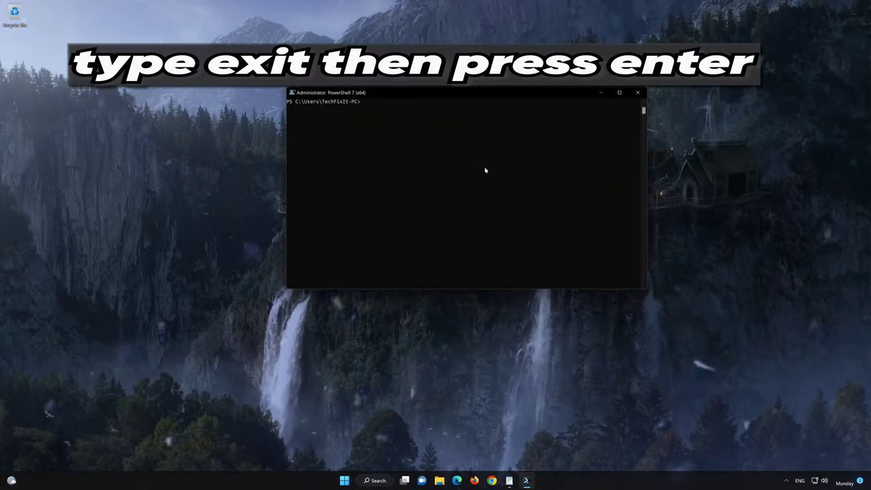
- Close the PowerShell 7 session with the exit command once the package registration completes
{"action": "type", "text": "i"}
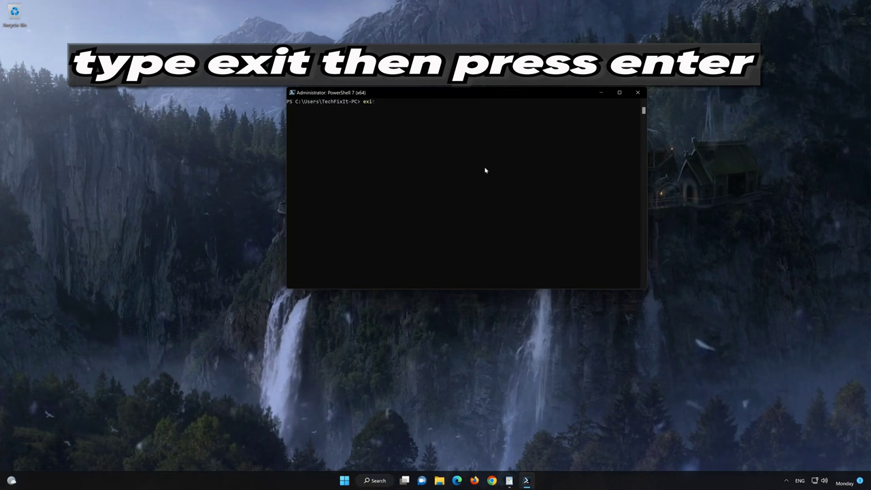
{"action": "type", "text": "t"}
{"action": "key", "text": "Return"}
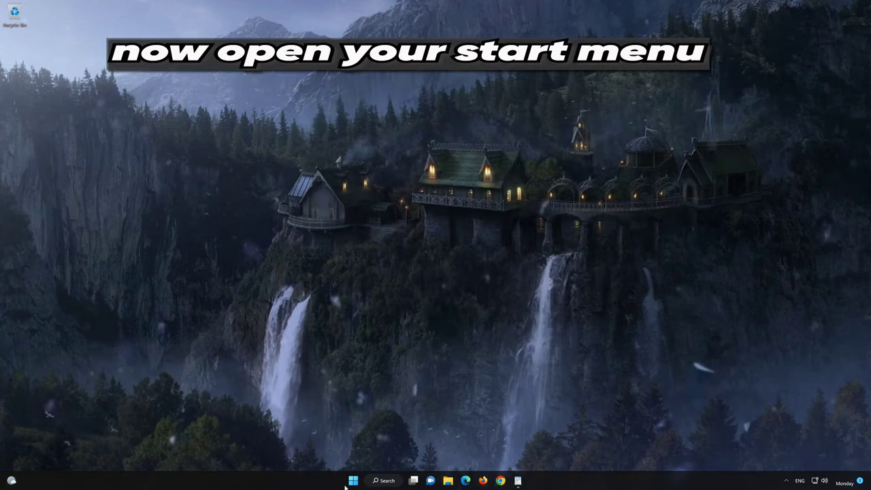
- Find Microsoft Store, pin it to the taskbar, and open it from there
{"action": "left_click", "coordinate": [353, 480]}
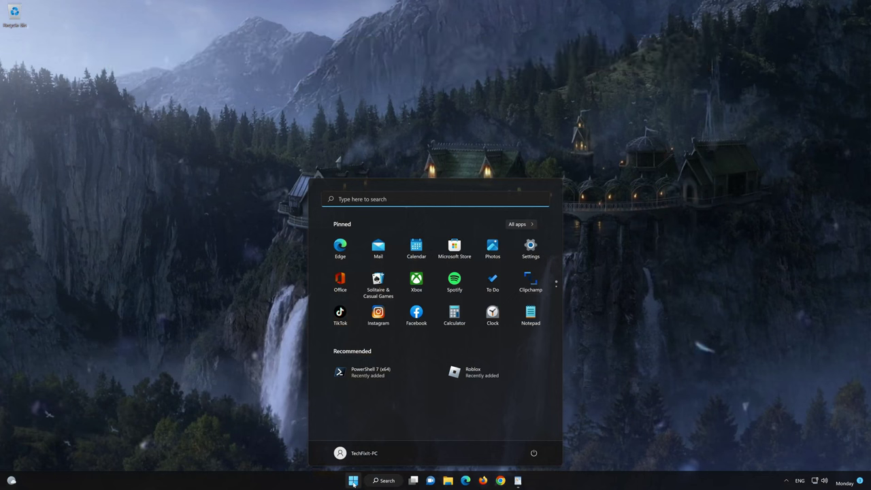
{"action": "type", "text": "microsoft Store"}
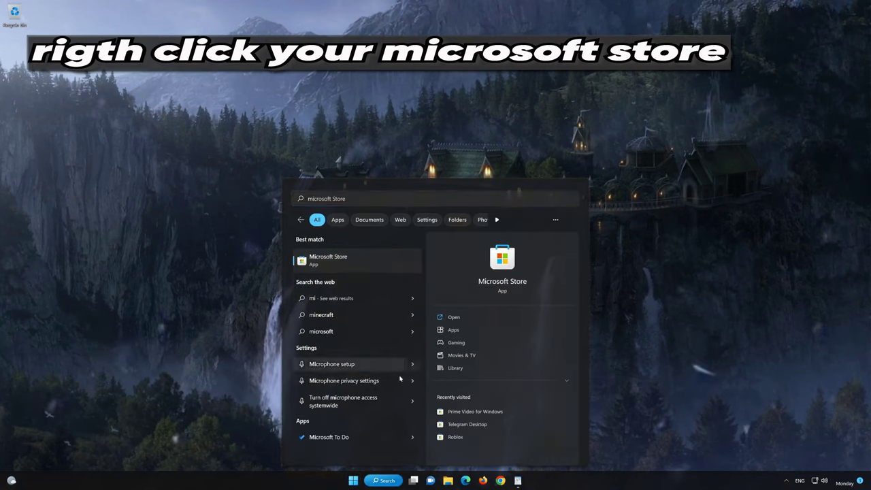
{"action": "right_click", "coordinate": [400, 262]}
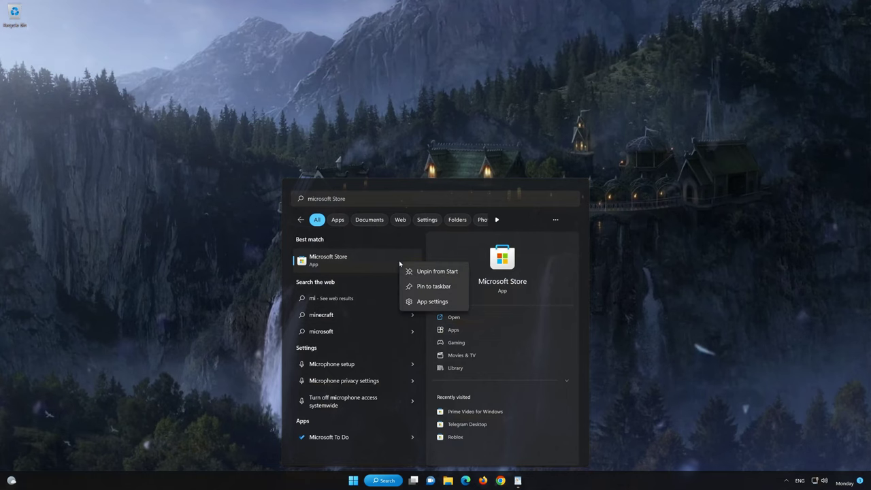
{"action": "left_click", "coordinate": [438, 287]}
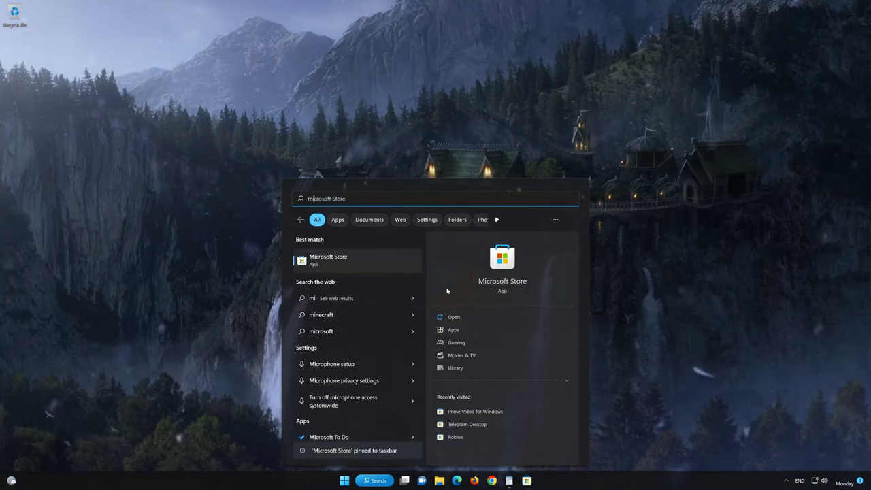
{"action": "left_click", "coordinate": [642, 292]}
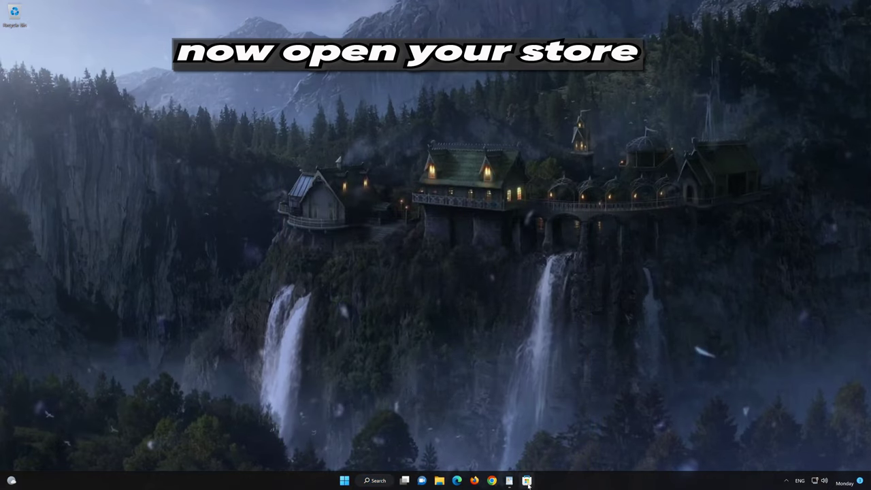
{"action": "left_click", "coordinate": [528, 481]}
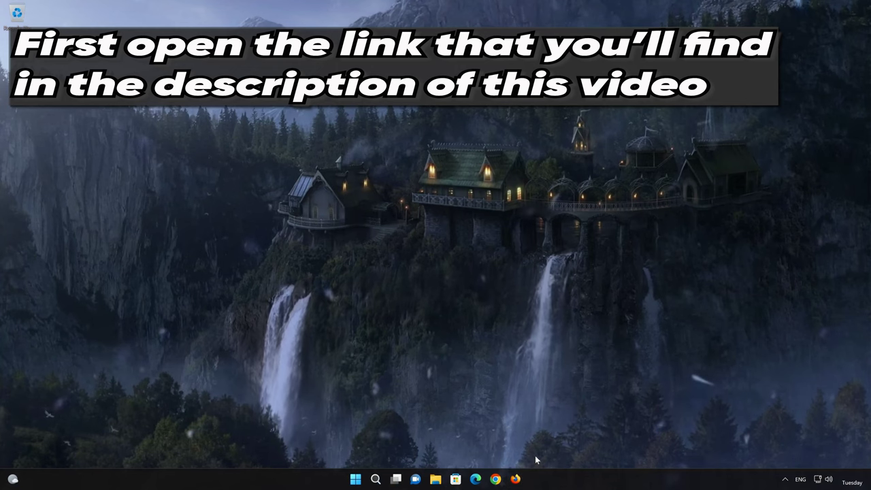
{"action": "left_click", "coordinate": [516, 478]}
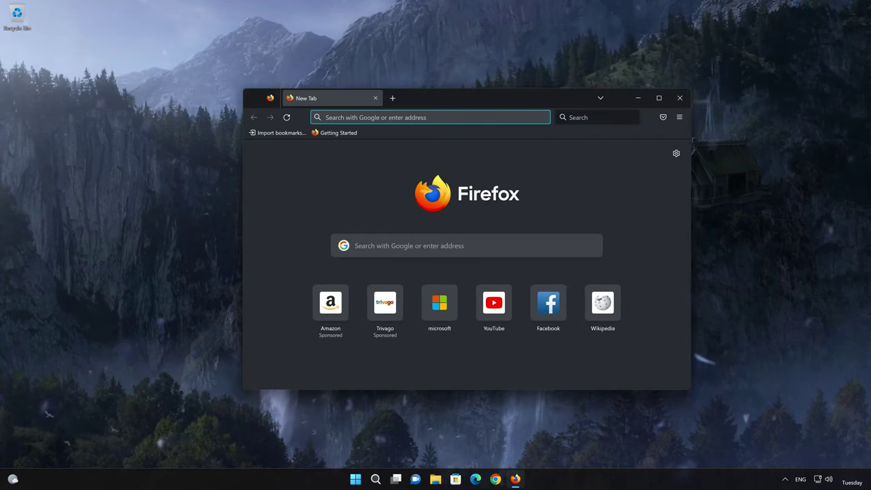
{"action": "right_click", "coordinate": [406, 117]}
{"action": "left_click", "coordinate": [428, 183]}
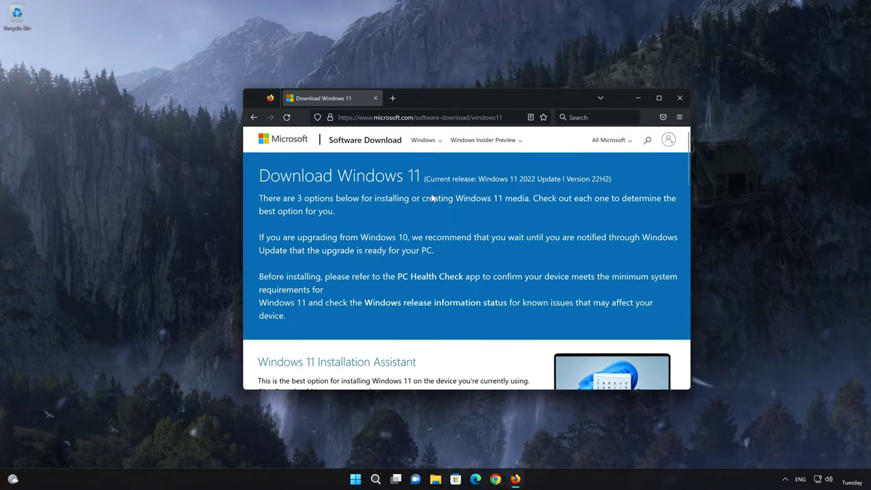
- Download the media creation tool offered under Create Windows 11 Installation Media and close the browser once it is saved
{"action": "scroll", "coordinate": [433, 197], "scroll_direction": "down", "scroll_amount": 3}
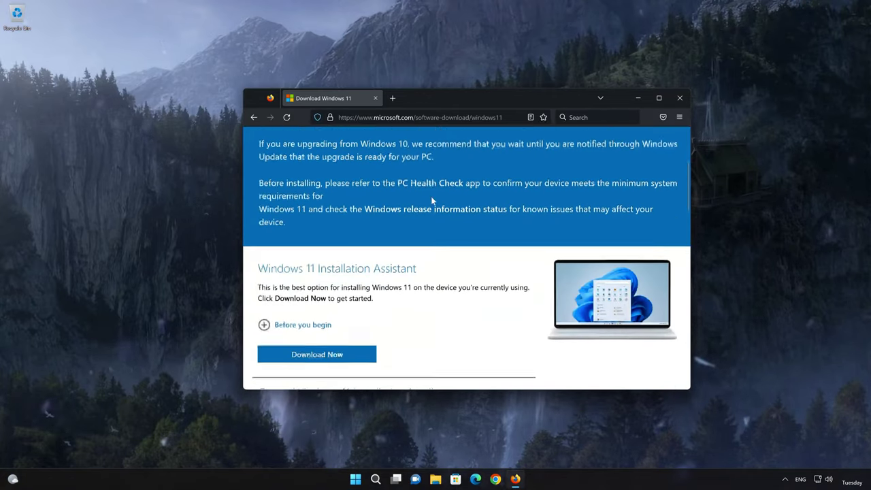
{"action": "scroll", "coordinate": [431, 202], "scroll_direction": "down", "scroll_amount": 3}
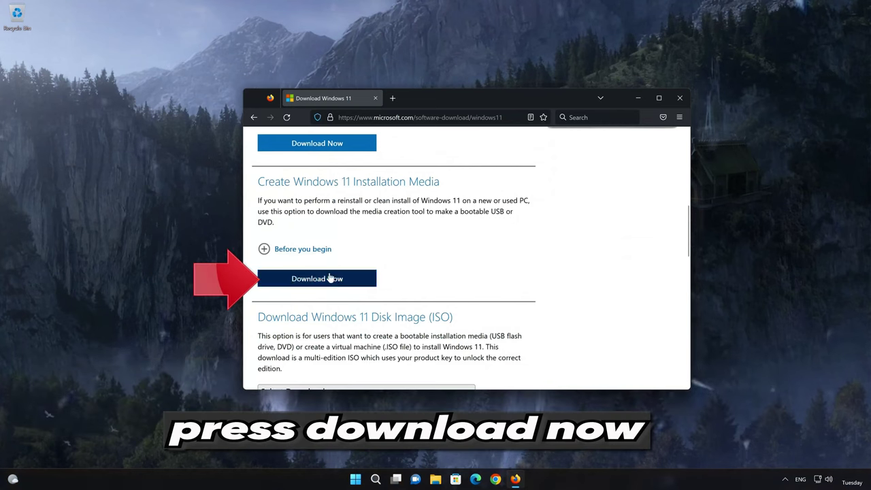
{"action": "left_click", "coordinate": [332, 281]}
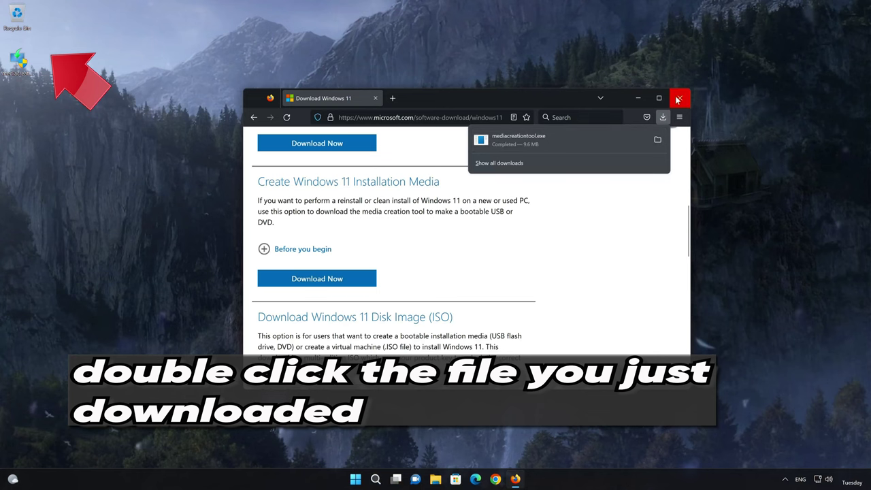
{"action": "left_click", "coordinate": [678, 99]}
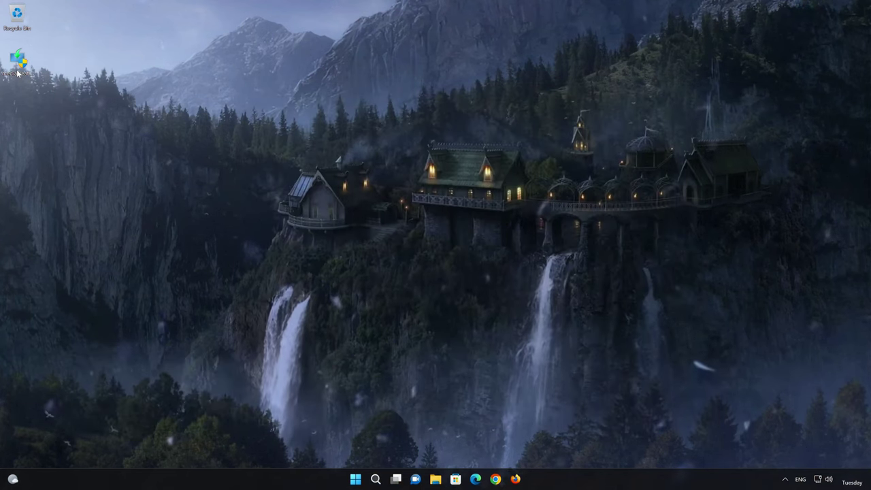
- Run the downloaded media creation tool, approve the permission request, and accept the license terms
{"action": "double_click", "coordinate": [18, 70]}
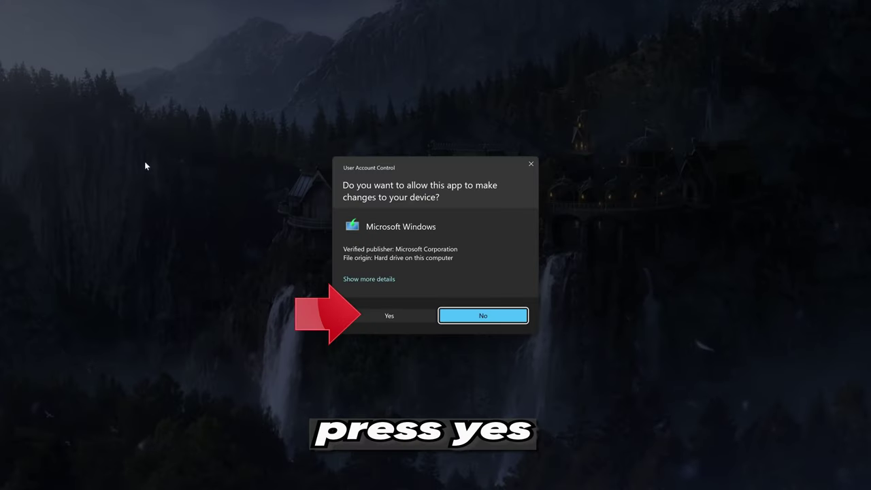
{"action": "left_click", "coordinate": [384, 317]}
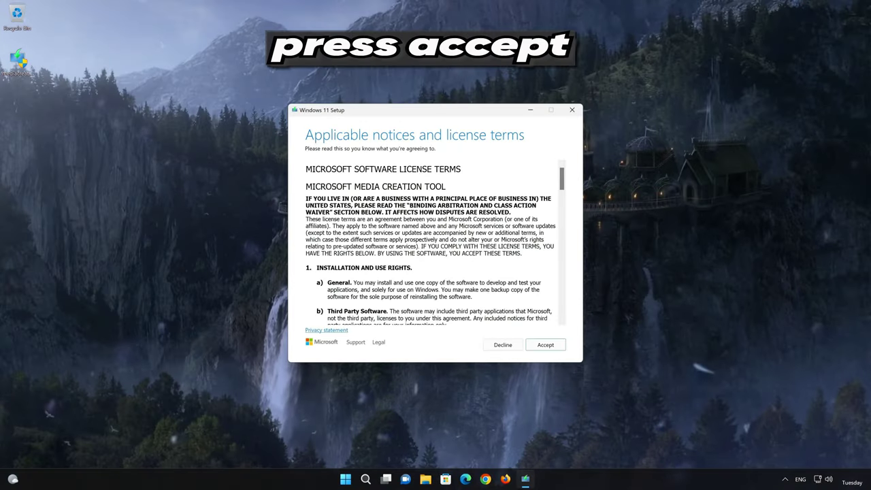
{"action": "left_click", "coordinate": [550, 347]}
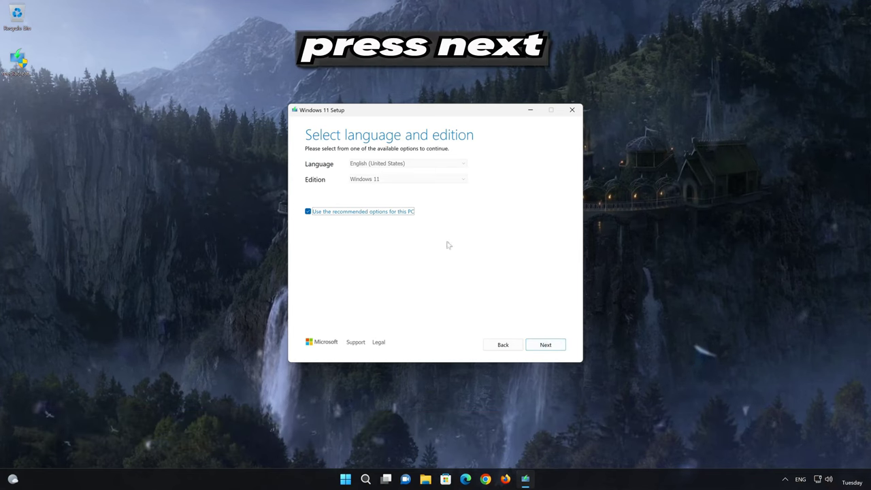
- Keep the recommended language and edition, choose ISO file as the media, save it to the Desktop as Windows 11, and finish the tool
{"action": "left_click", "coordinate": [556, 347]}
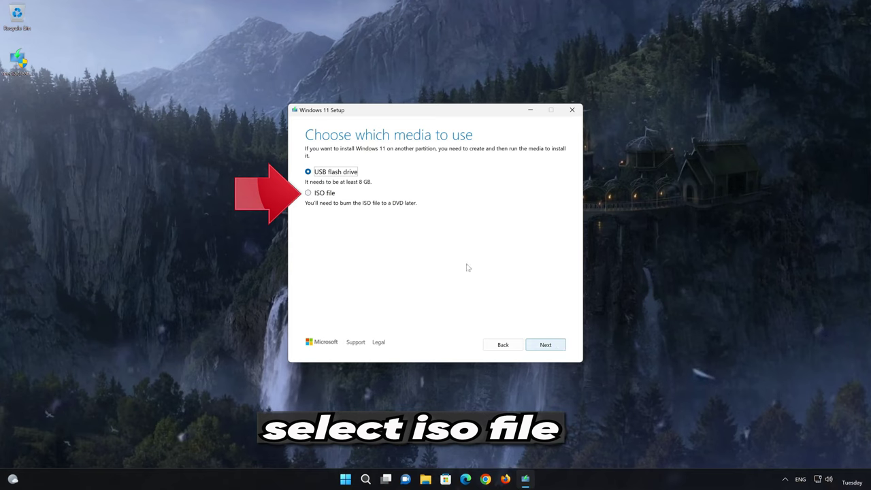
{"action": "left_click", "coordinate": [308, 193]}
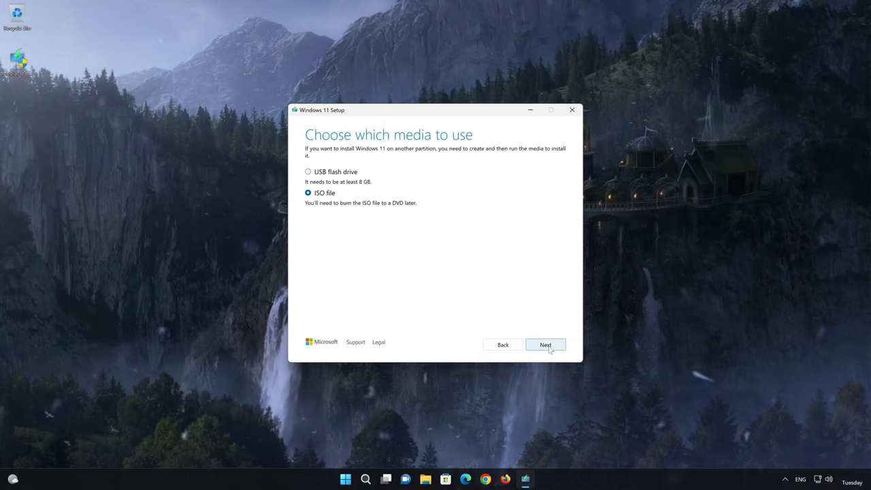
{"action": "left_click", "coordinate": [546, 345]}
{"action": "key", "text": "End"}
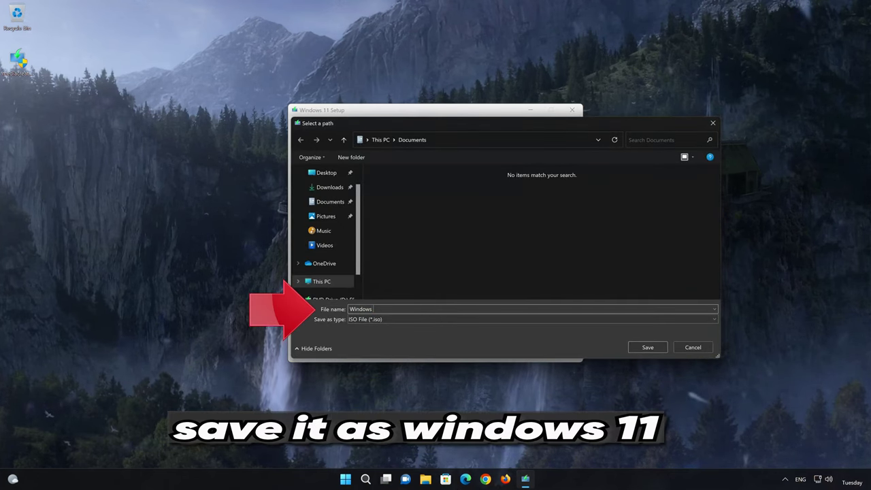
{"action": "type", "text": "11"}
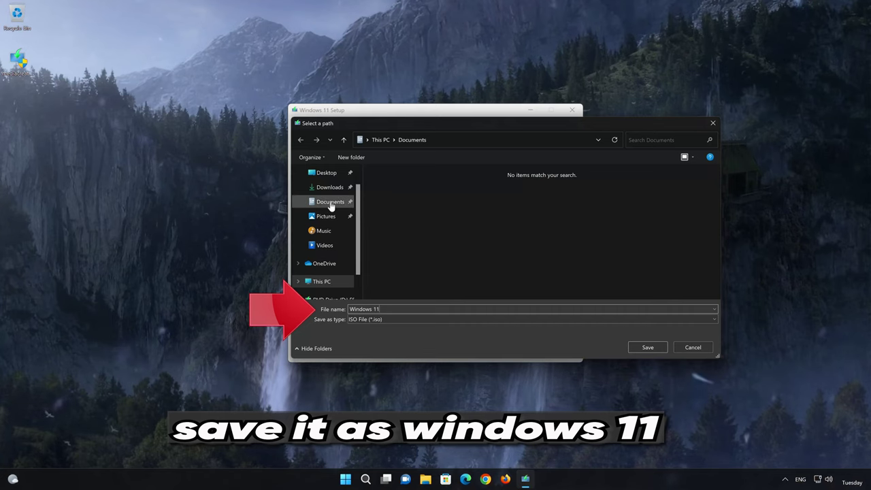
{"action": "left_click", "coordinate": [326, 173]}
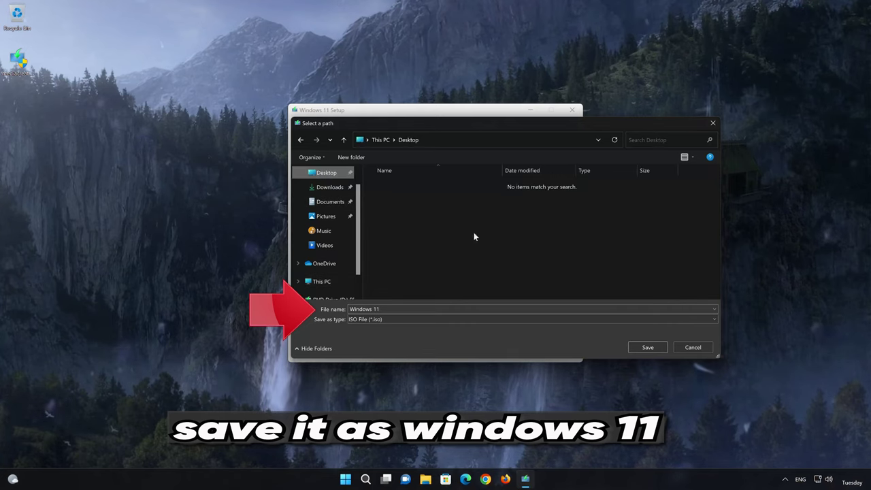
{"action": "left_click", "coordinate": [654, 346]}
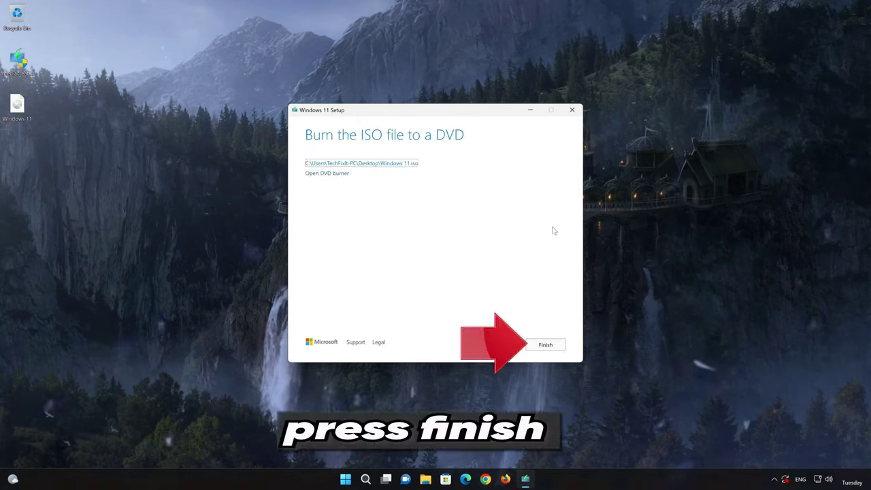
{"action": "left_click", "coordinate": [545, 345]}
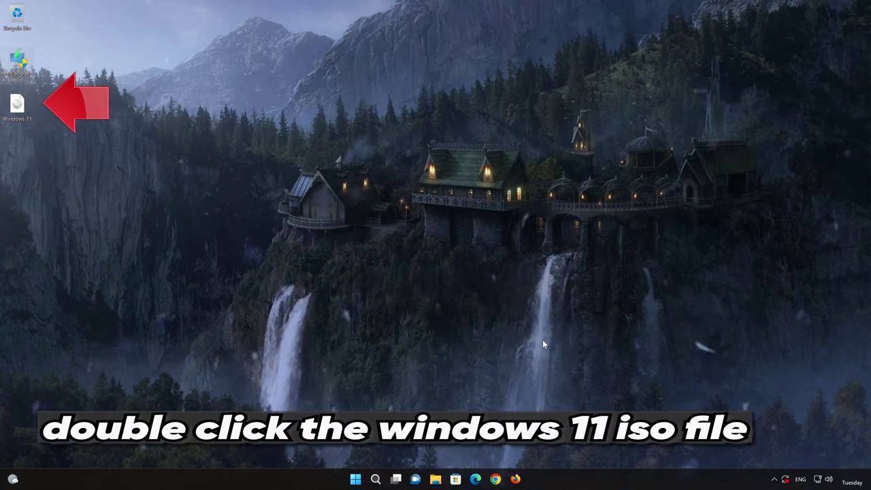
- Mount the Windows 11 ISO from the desktop, run its setup application with permission granted, and close the drive's folder window
{"action": "double_click", "coordinate": [17, 106]}
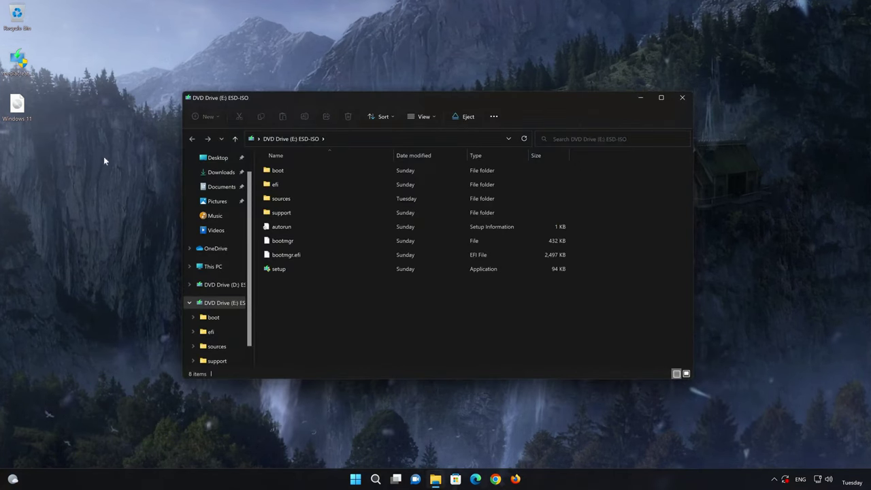
{"action": "double_click", "coordinate": [327, 270]}
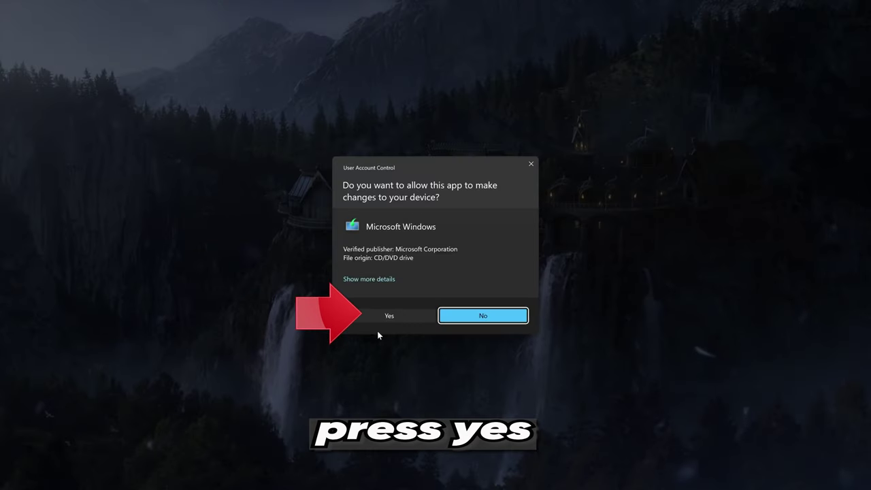
{"action": "left_click", "coordinate": [386, 316]}
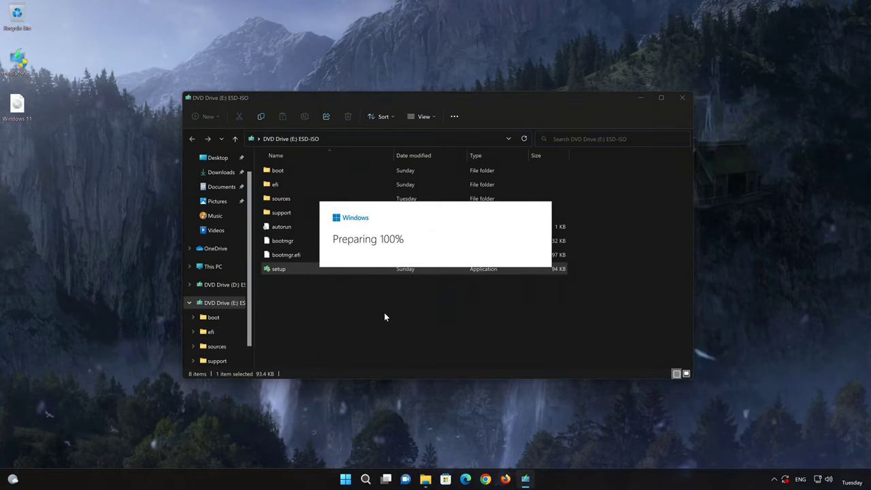
{"action": "left_click", "coordinate": [681, 99]}
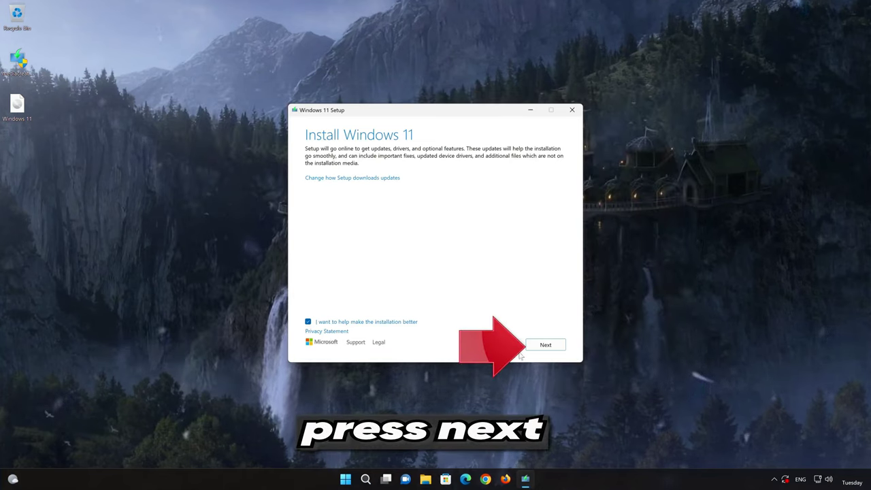
- Proceed through Windows 11 Setup, accept the license terms, and start installing Windows 11 Pro while keeping personal files and apps
{"action": "left_click", "coordinate": [548, 350]}
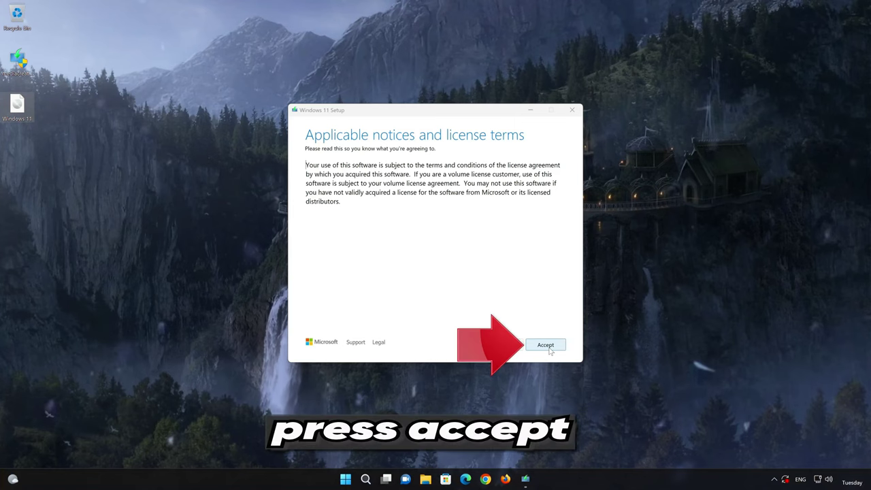
{"action": "left_click", "coordinate": [549, 348]}
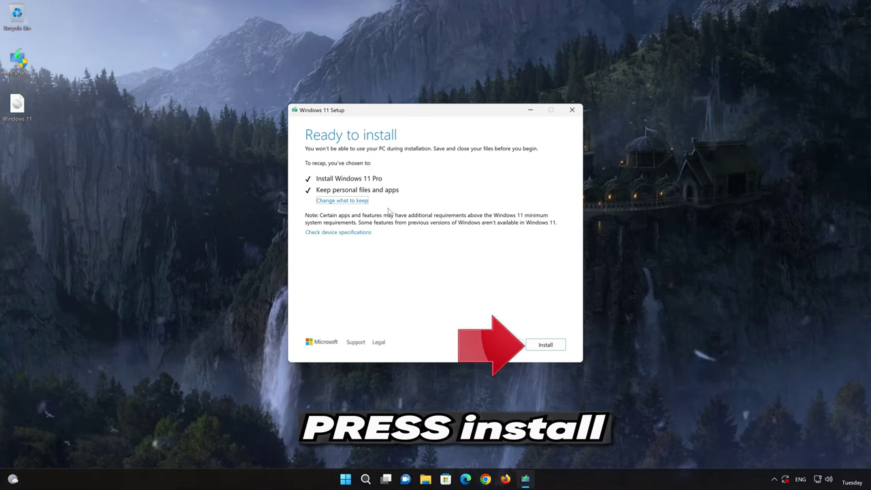
{"action": "left_click", "coordinate": [557, 349]}
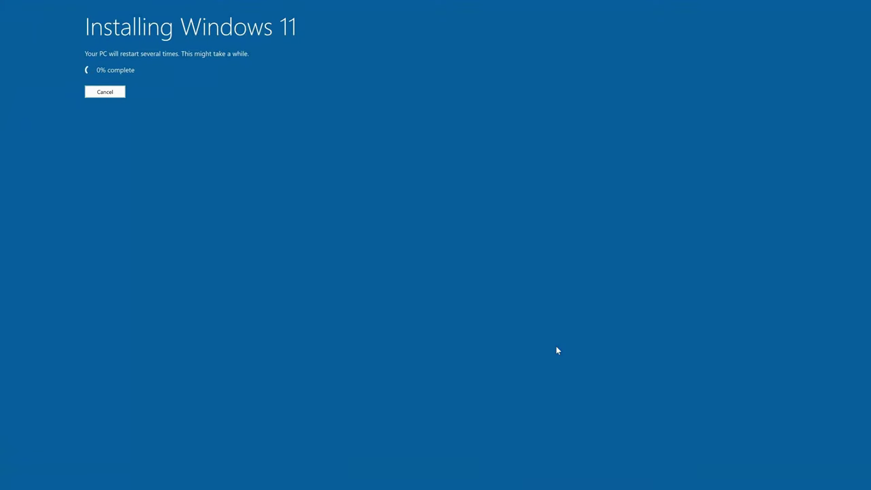